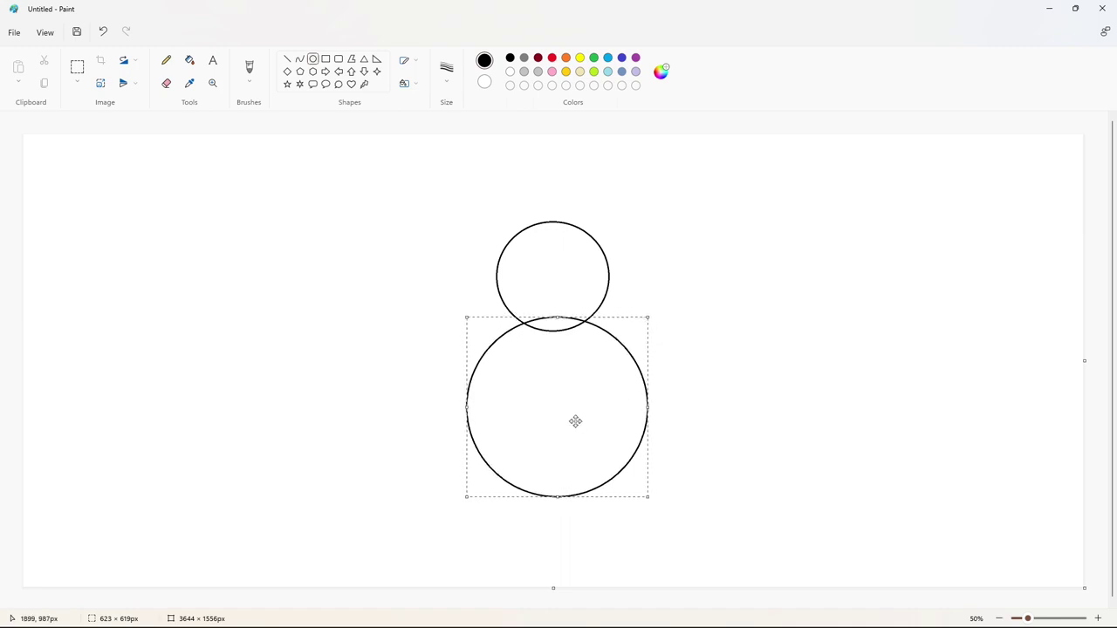
Resize the large body circle to about 589 × 581 px and place it centred below the head circle, slightly overlapping it.
drag(651, 318, 641, 329)
drag(556, 417, 557, 502)
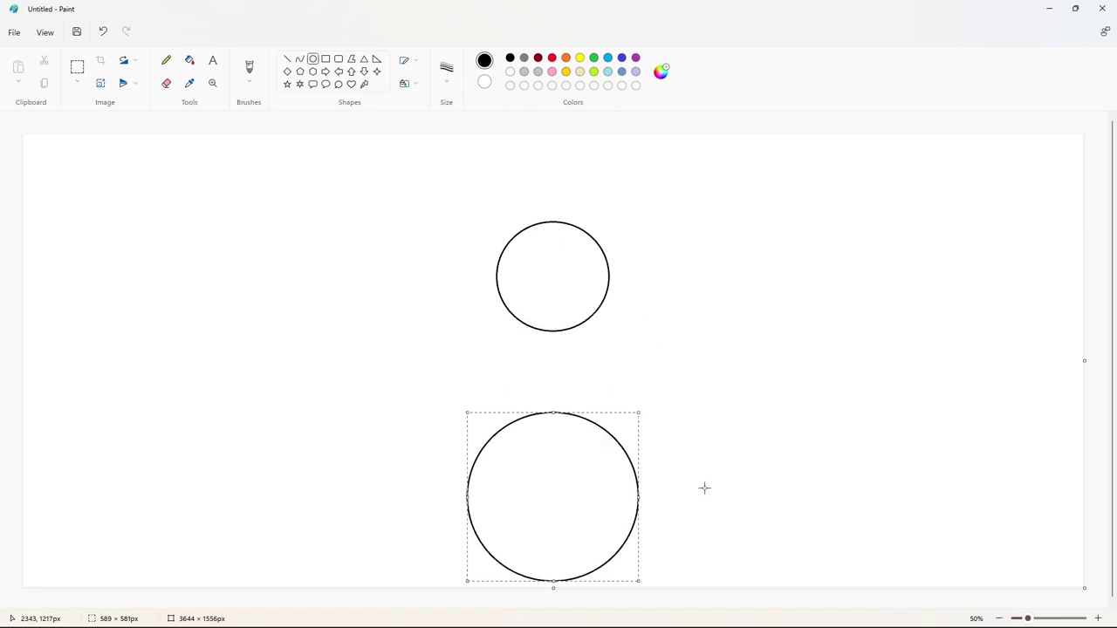
key(Up)
key(Up)
key(Up)
key(Up)
key(Up)
key(Up)
key(Up)
key(Up)
key(Up)
key(Up)
click(730, 449)
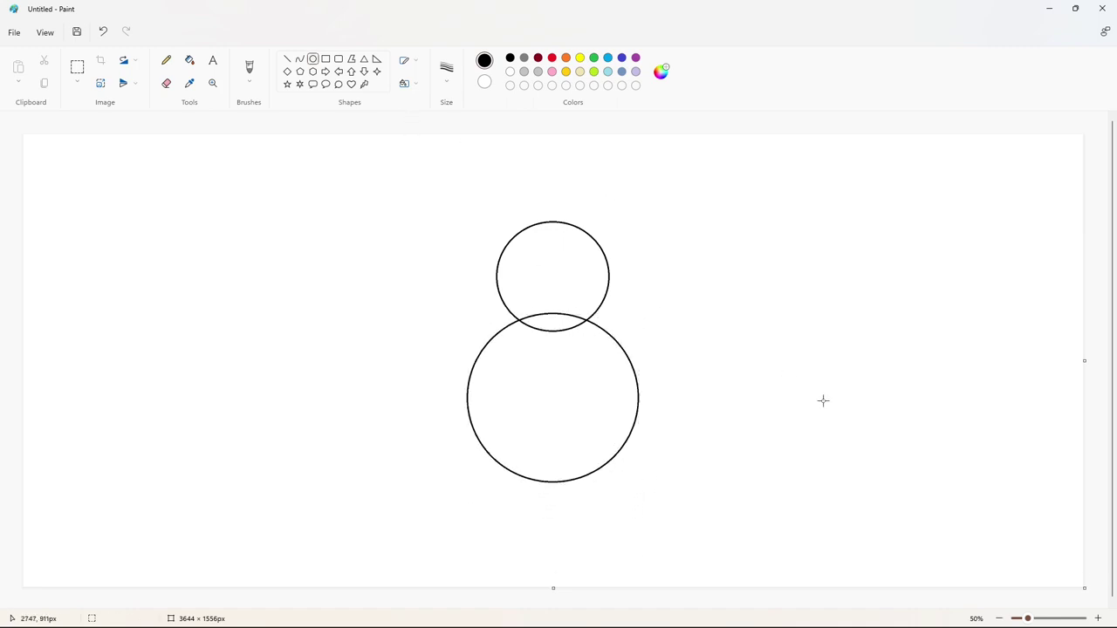
Draw a purple rectangle about 399 × 66 px across the overlap of the head and body circles.
click(1099, 619)
scroll(771, 582, down, 2)
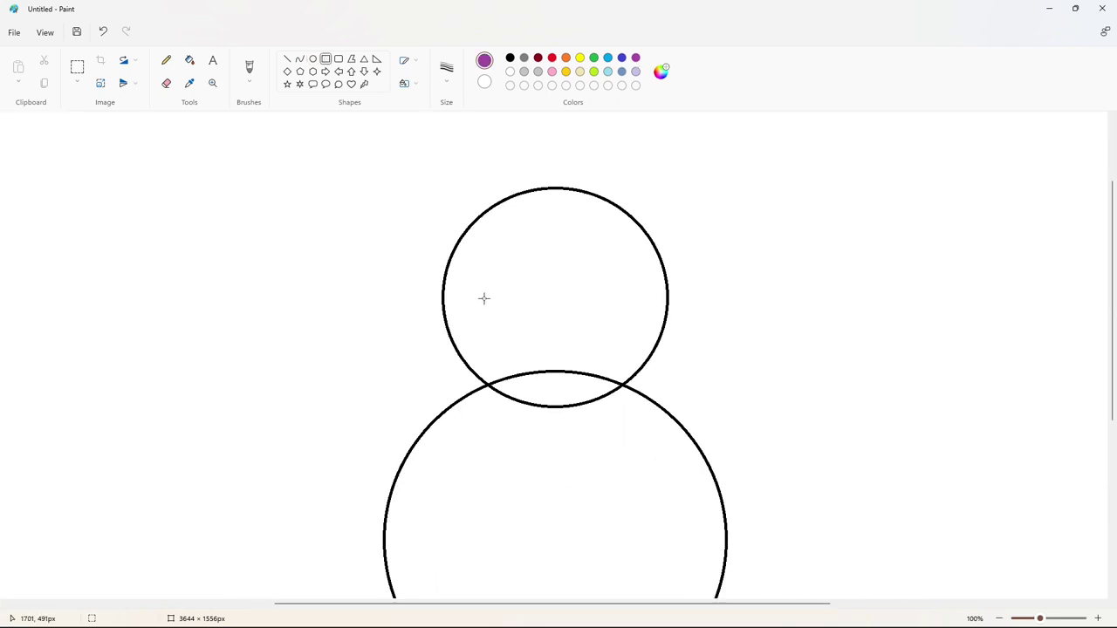
drag(447, 366, 682, 406)
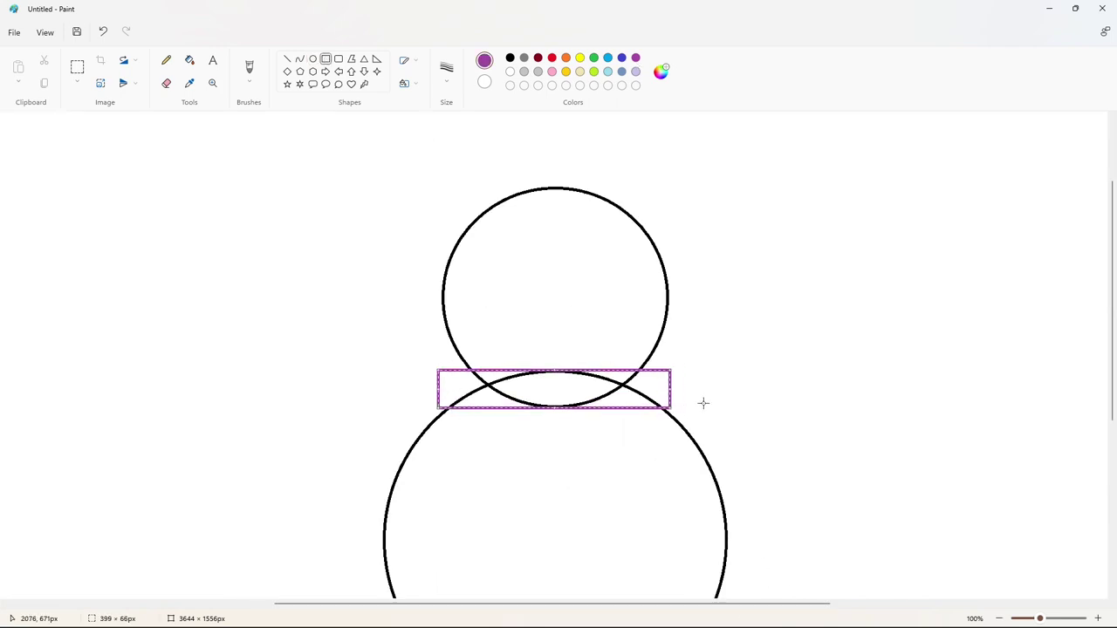
Draw a red circle as tall as the purple rectangle and set it aside in the empty area beside the head.
click(1099, 619)
drag(534, 605, 687, 605)
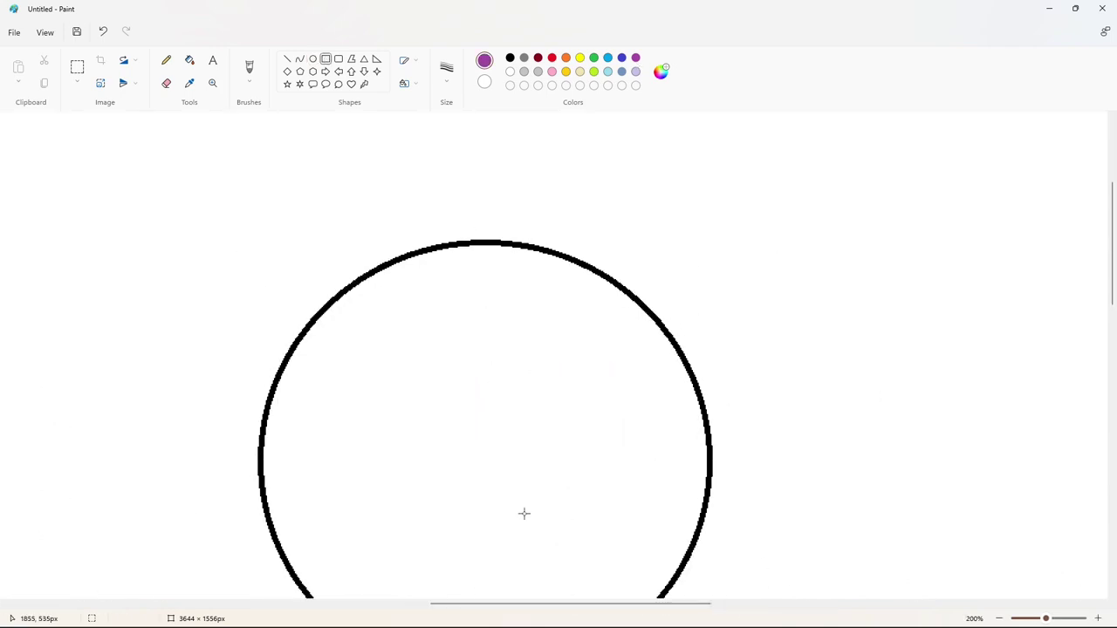
scroll(524, 514, down, 3)
drag(283, 367, 358, 440)
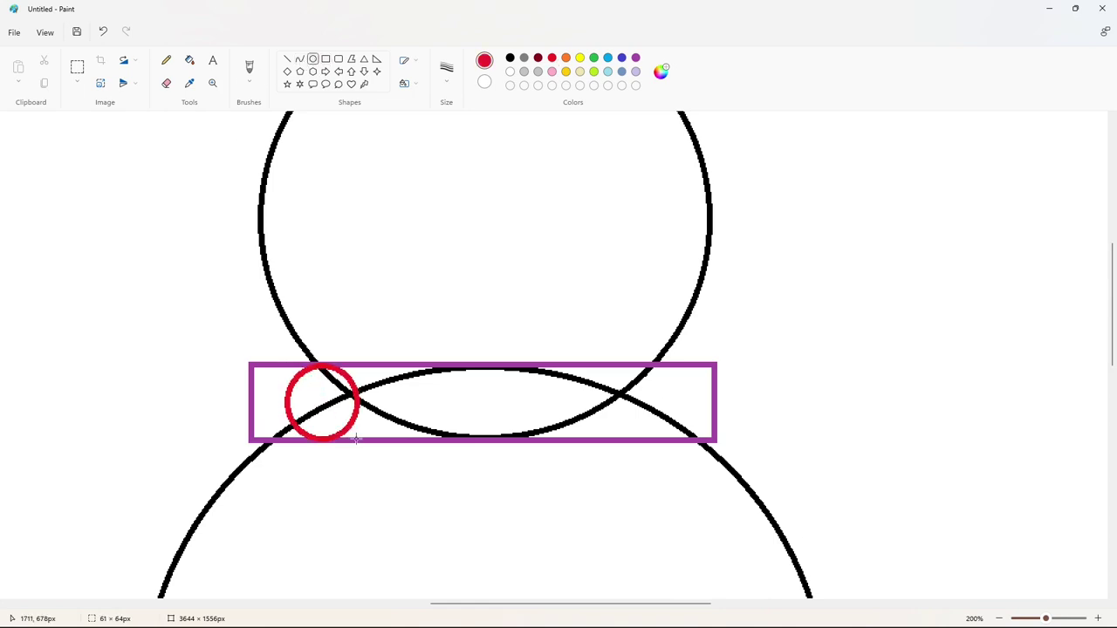
drag(320, 402, 150, 325)
Copy the red circle and paste a duplicate with transparent selection enabled.
click(77, 68)
drag(80, 253, 227, 397)
key(ctrl+c)
key(ctrl+v)
click(78, 82)
click(87, 177)
Place the pasted red circle inside the purple rectangle, flush against its left end.
drag(103, 207, 335, 402)
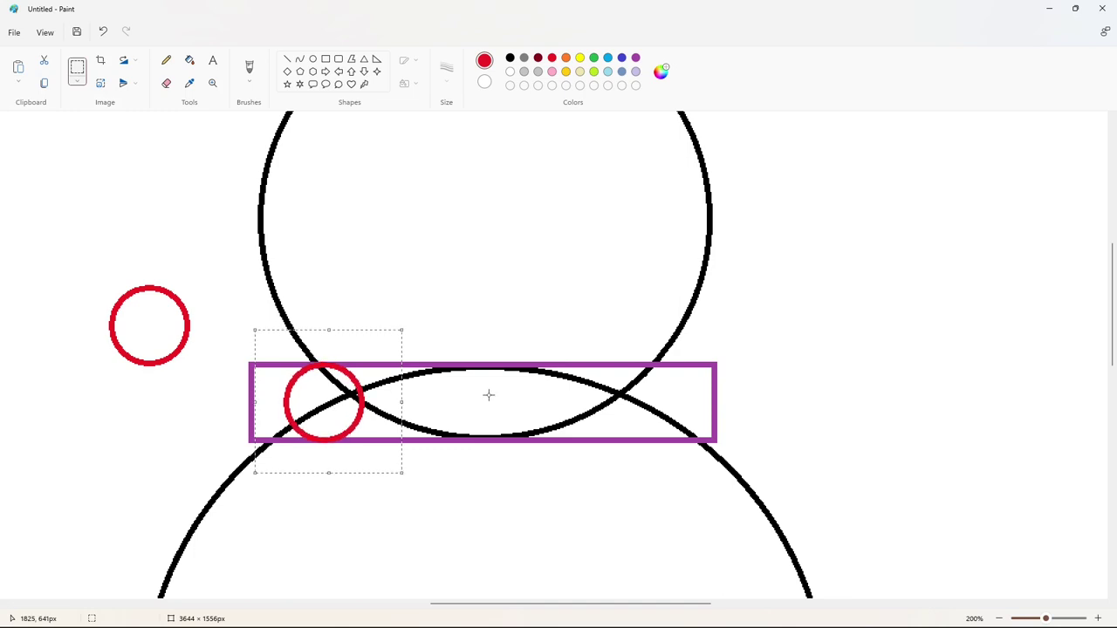
key(Left)
key(Left)
key(Left)
key(Left)
key(Left)
key(Left)
key(Left)
key(Left)
key(Left)
key(Left)
key(Left)
key(Left)
key(Left)
key(Left)
key(Left)
key(Left)
key(Left)
key(Left)
key(Left)
key(Left)
click(200, 247)
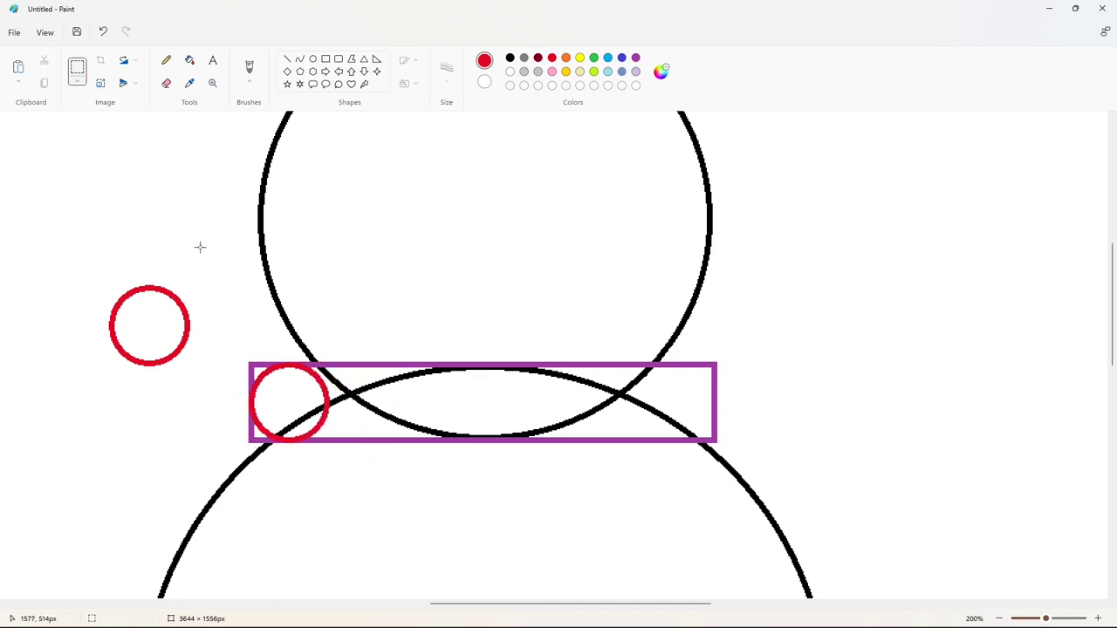
Paste another red circle and align it inside the purple rectangle, flush against its right end.
key(ctrl+v)
drag(61, 207, 653, 418)
key(Down)
key(Down)
key(Down)
key(Down)
key(Down)
key(Down)
key(Down)
key(Right)
key(Right)
key(Right)
key(Right)
key(Right)
key(Right)
key(Right)
key(Right)
key(Right)
key(Right)
key(Right)
key(Right)
key(Right)
Fill the spare red circle and the rectangle's outline outside the two end circles with white to erase them.
click(190, 60)
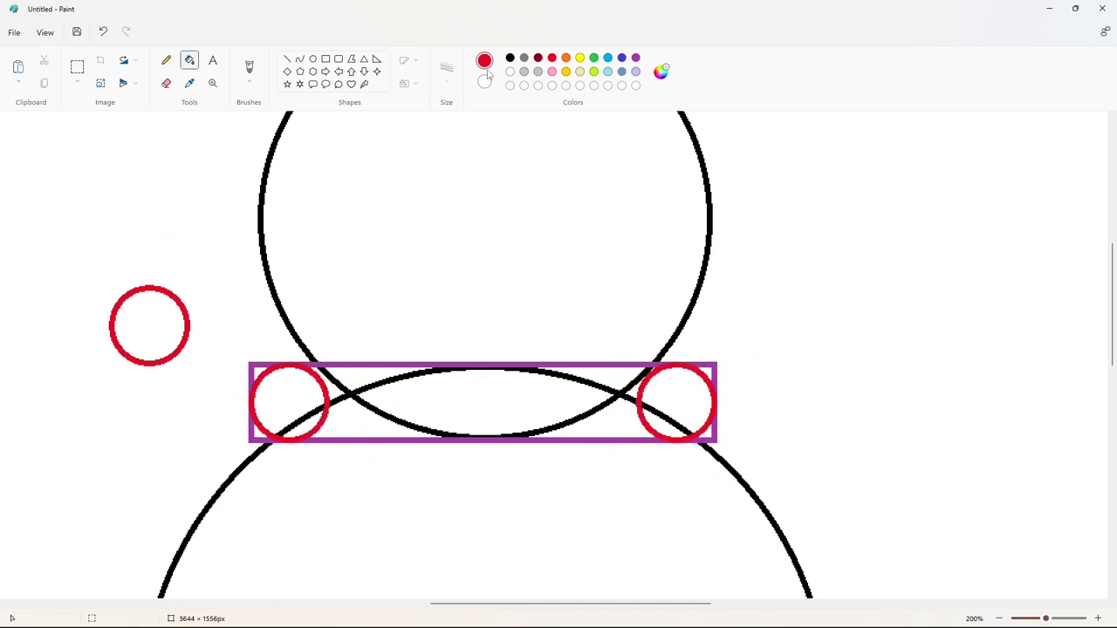
click(178, 294)
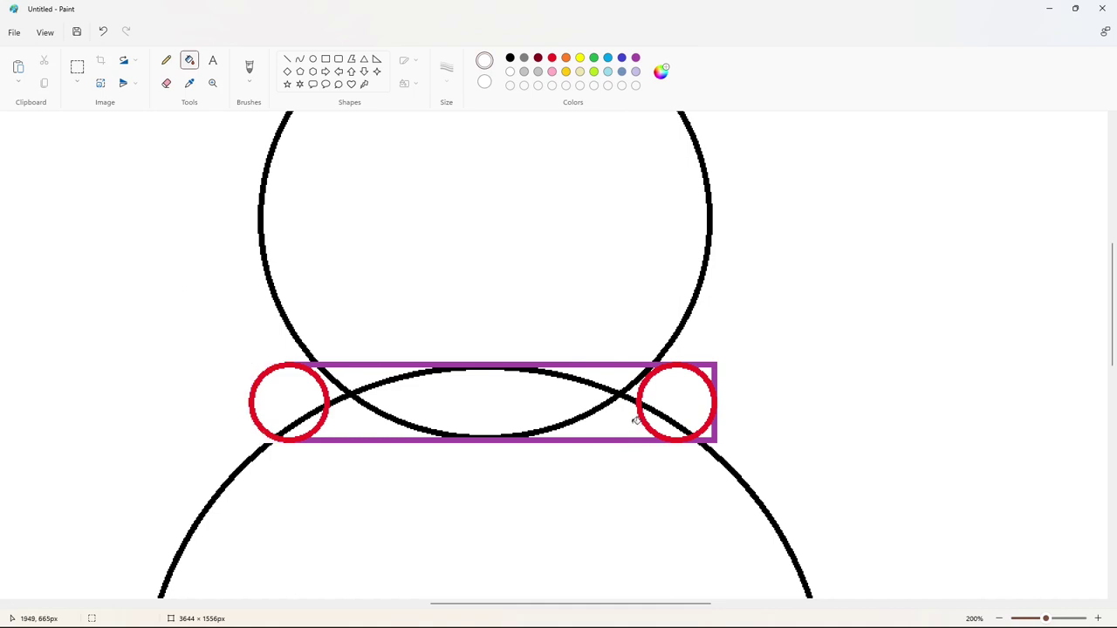
click(715, 368)
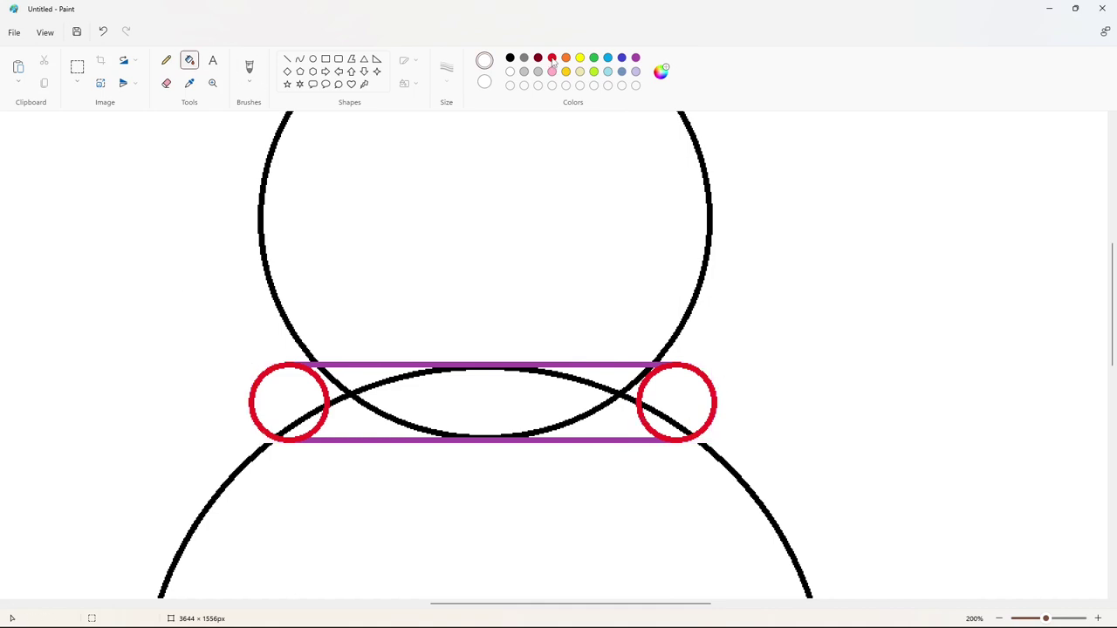
Fill every part of the rounded scarf band with purple and close the gaps in the body outline in black.
click(645, 394)
click(302, 406)
click(386, 379)
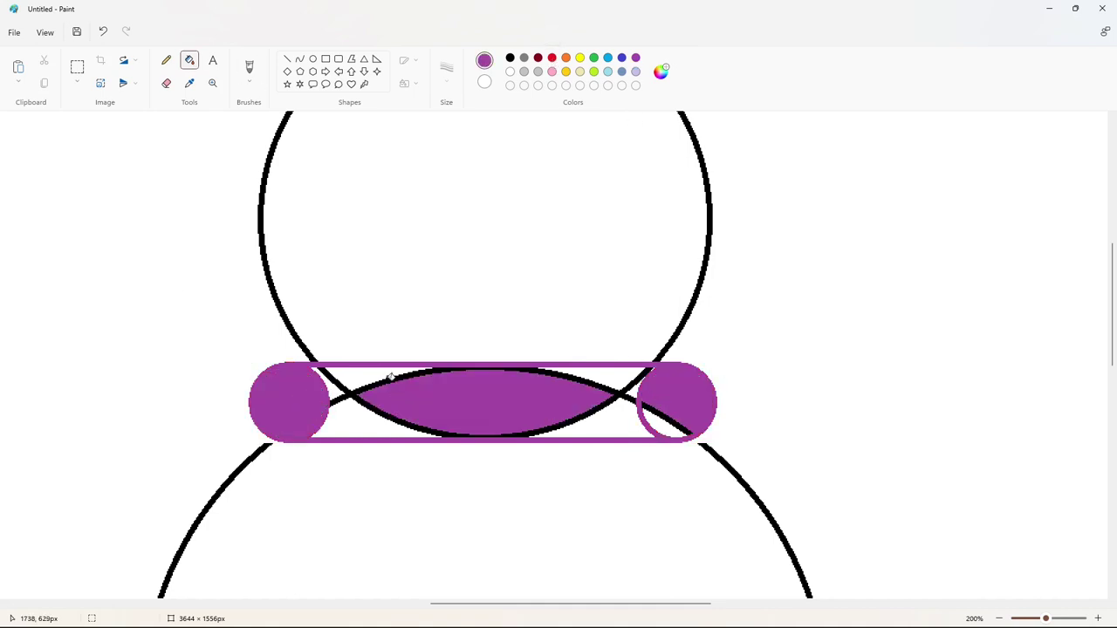
click(446, 374)
click(611, 374)
click(633, 417)
click(166, 60)
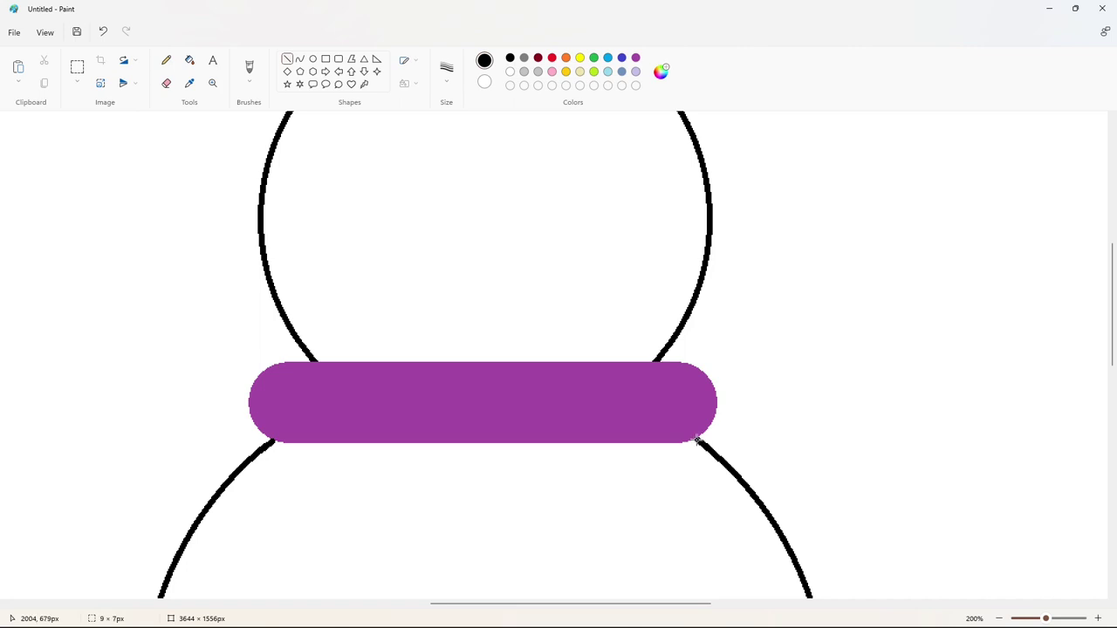
Draw a tall, narrow purple rectangle for the scarf's hanging end and move it to the empty area right of the body.
scroll(793, 499, down, 1)
click(326, 58)
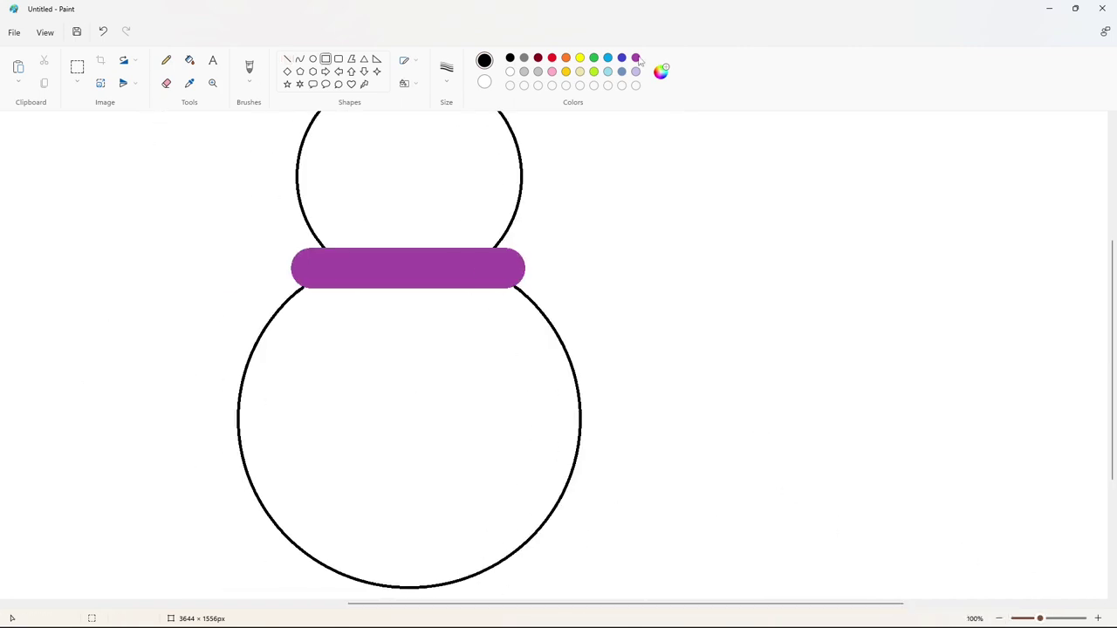
click(636, 57)
mouse_move(317, 288)
mouse_down()
mouse_move(355, 401)
mouse_move(348, 443)
mouse_up()
drag(334, 375, 751, 375)
click(925, 568)
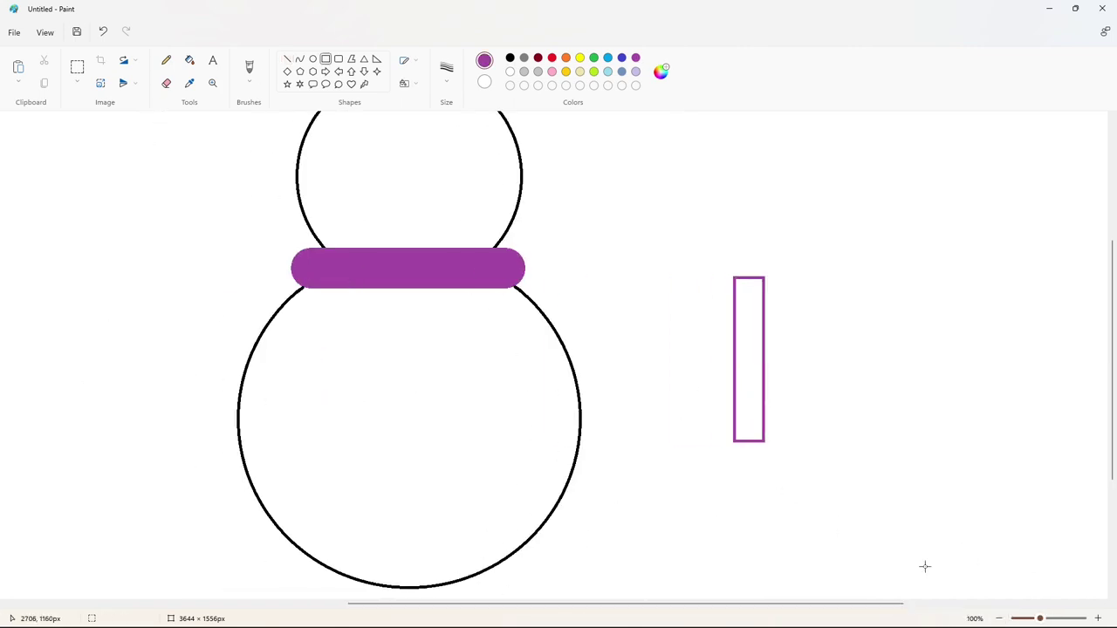
Draw a black circle as wide as the purple strip and set it aside to the strip's right.
click(1098, 619)
drag(615, 604, 871, 608)
scroll(870, 607, down, 3)
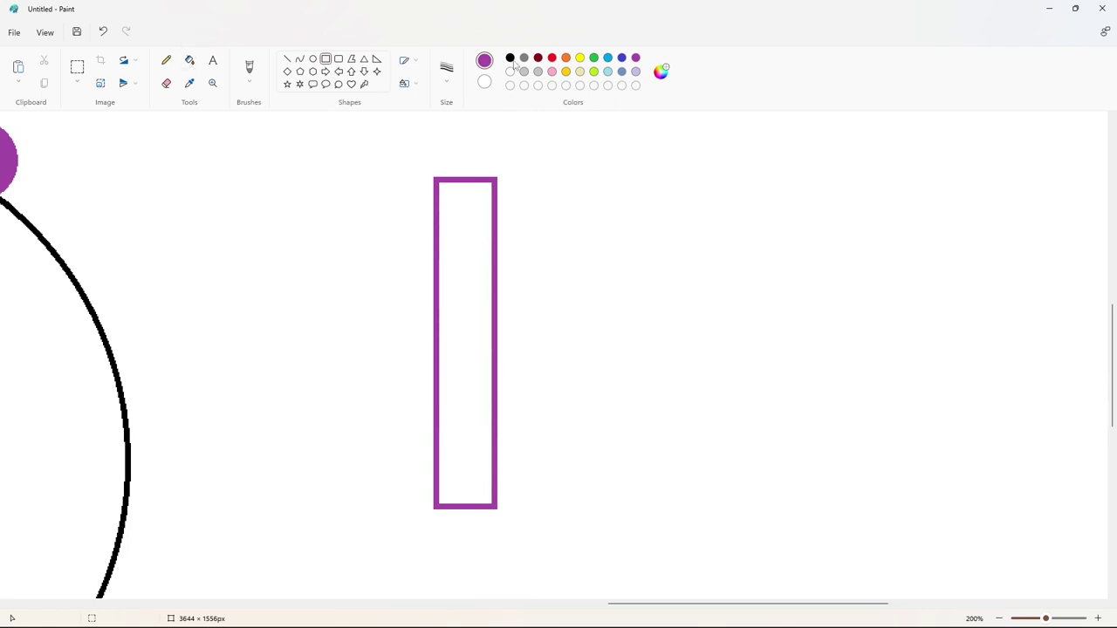
click(312, 61)
drag(451, 447, 505, 506)
mouse_move(487, 488)
mouse_down()
mouse_move(472, 487)
mouse_move(783, 441)
mouse_up()
click(459, 352)
Copy the black circle and align the duplicate inside the bottom end of the purple strip.
click(84, 70)
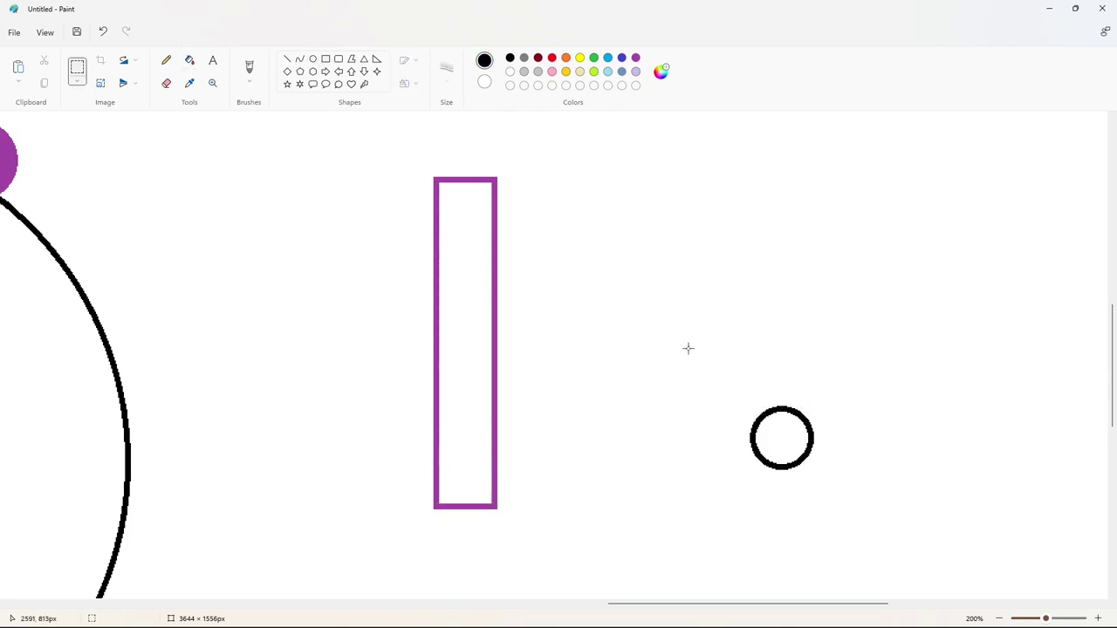
drag(689, 348, 909, 505)
key(ctrl+c)
key(ctrl+v)
drag(121, 233, 468, 468)
key(Right)
key(Right)
key(Down)
key(Down)
key(Down)
key(Down)
key(Down)
key(Down)
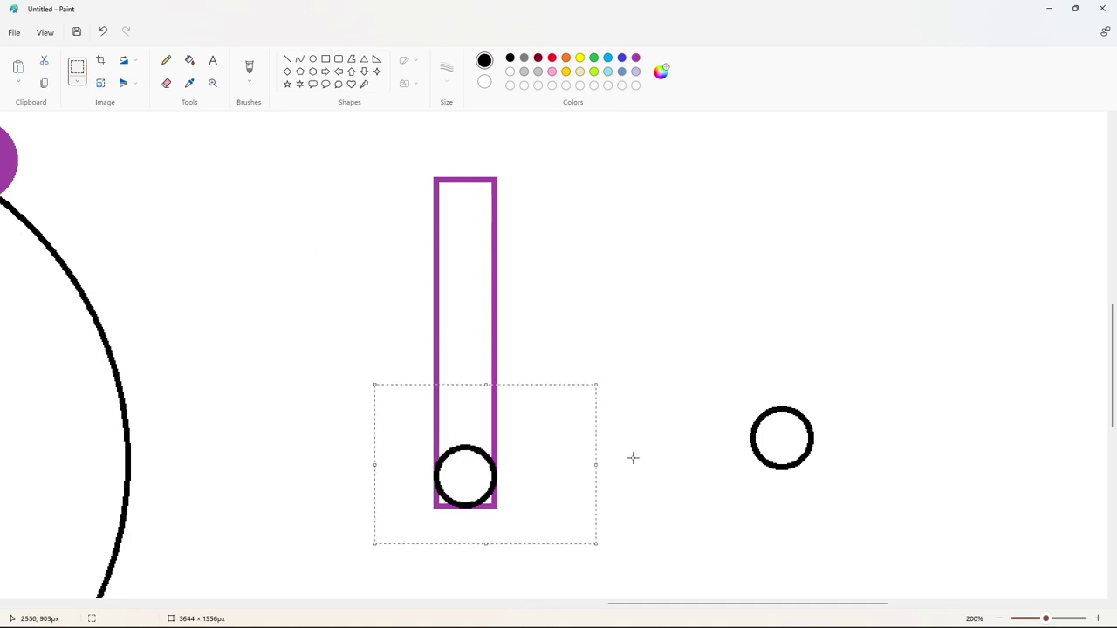
click(633, 457)
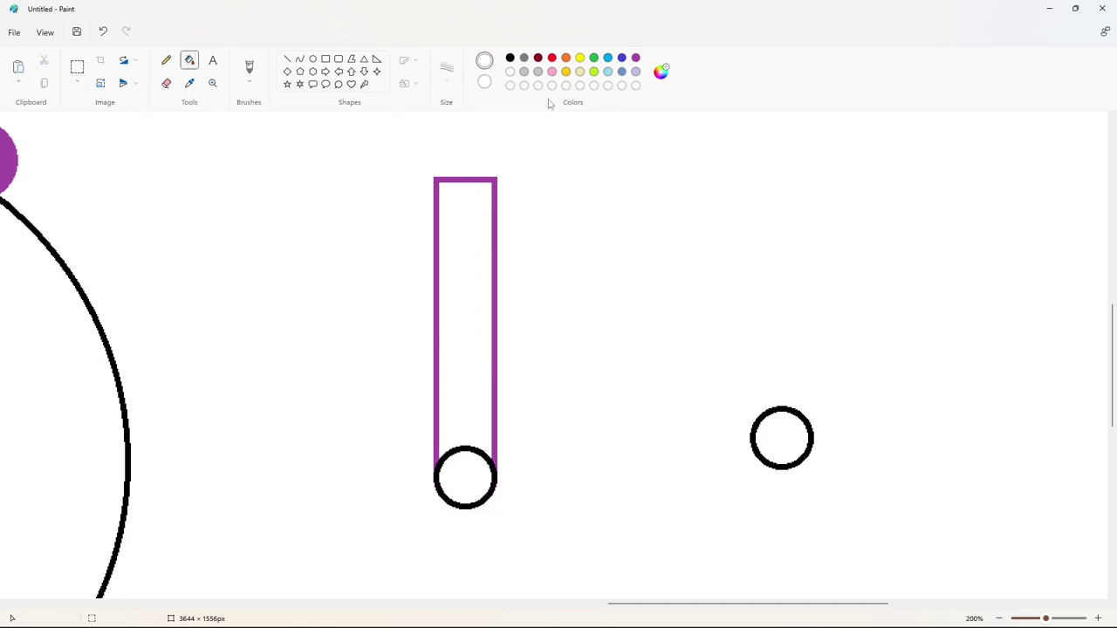
Erase the strip's bottom corners outside the circle and fill the strip and circle, including its outline, with purple.
click(468, 384)
click(465, 476)
click(437, 478)
Copy the purple strip and place the duplicate hanging from the left part of the scarf band.
drag(609, 553, 609, 553)
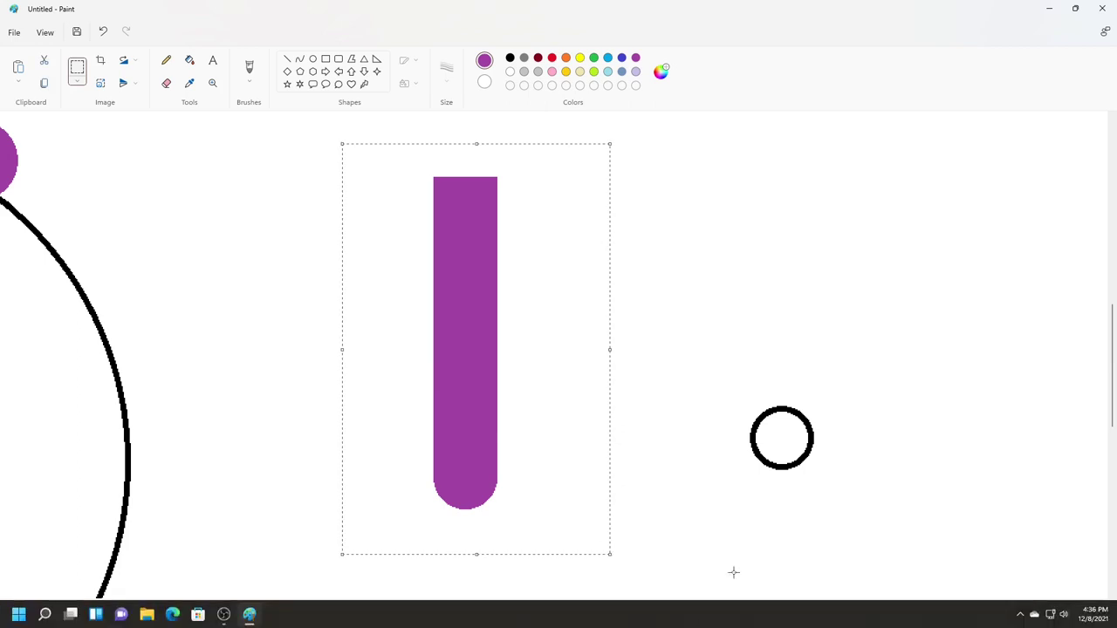
drag(726, 604, 536, 608)
click(1000, 618)
scroll(776, 533, up, 2)
drag(678, 604, 599, 608)
key(ctrl+v)
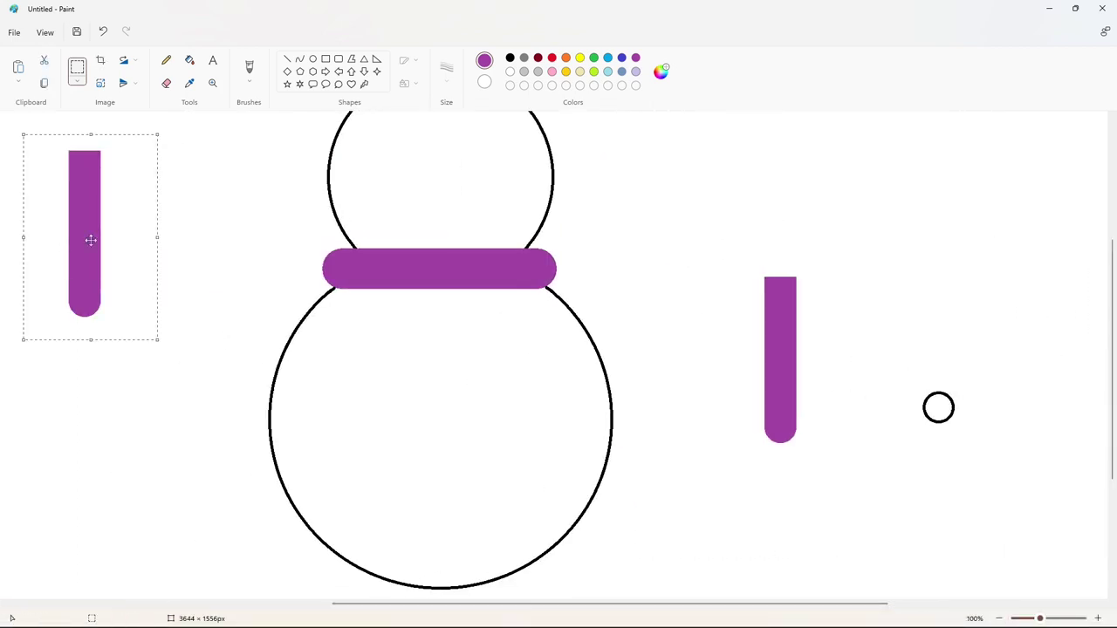
drag(90, 239, 367, 341)
Copy the lower part of the spare purple strip and place it as a shorter scarf end right of the first one.
drag(742, 351, 832, 471)
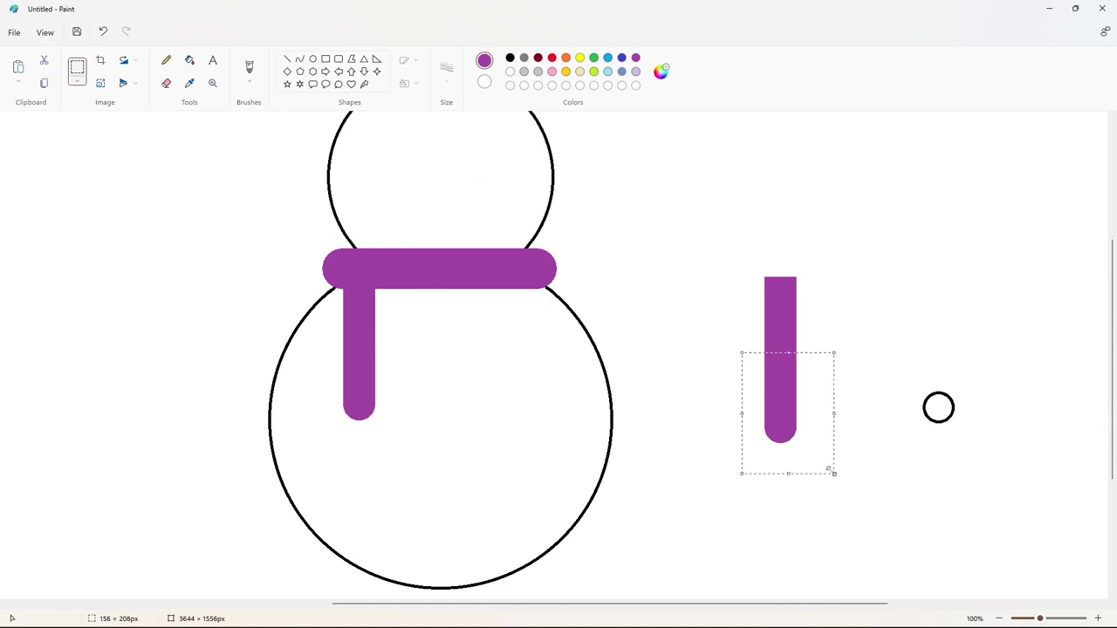
key(ctrl+c)
key(ctrl+v)
drag(80, 194, 415, 347)
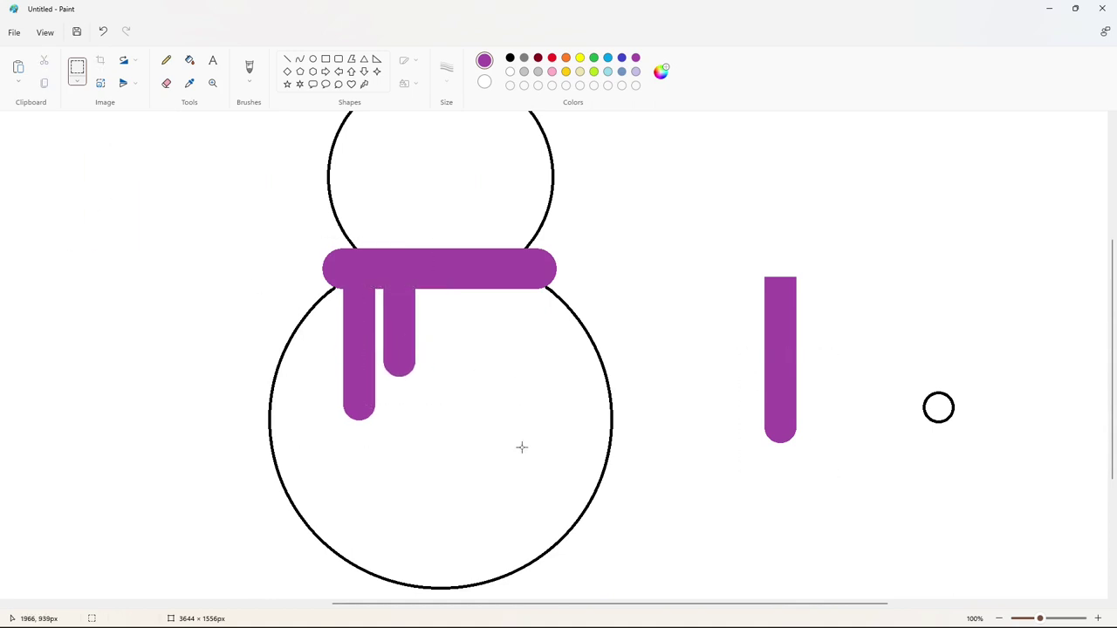
Fill the spare purple strip and the spare black circle with white to erase them.
click(509, 71)
click(189, 61)
click(782, 372)
click(946, 420)
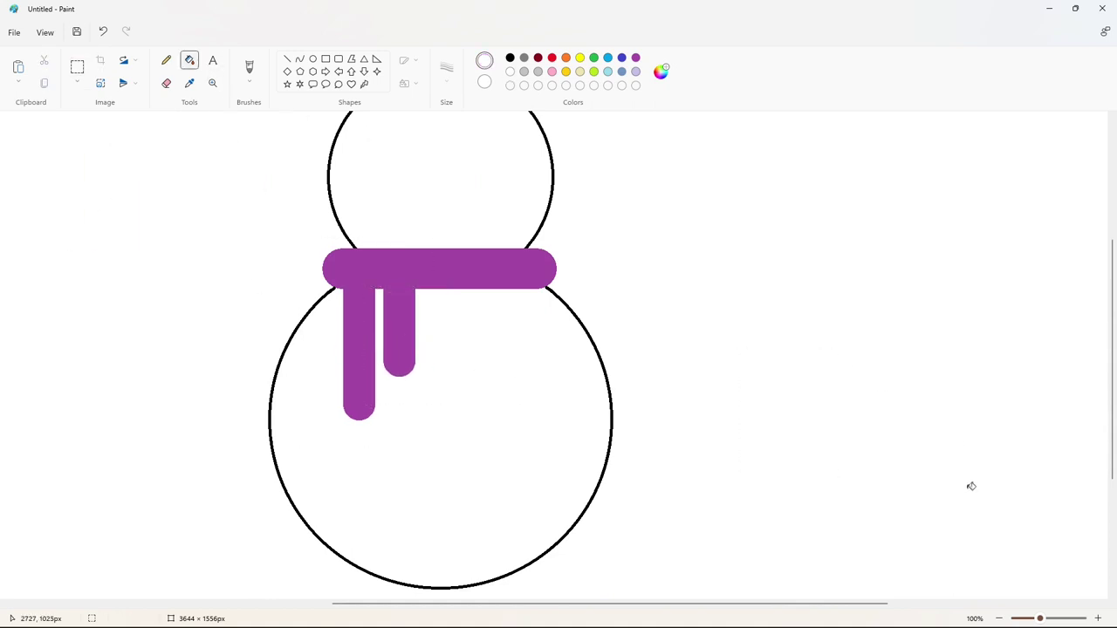
Draw a black circle about 43 × 46 px as the snowman's left eye and fill it with black.
scroll(972, 486, up, 3)
click(312, 59)
click(510, 57)
drag(366, 257, 392, 283)
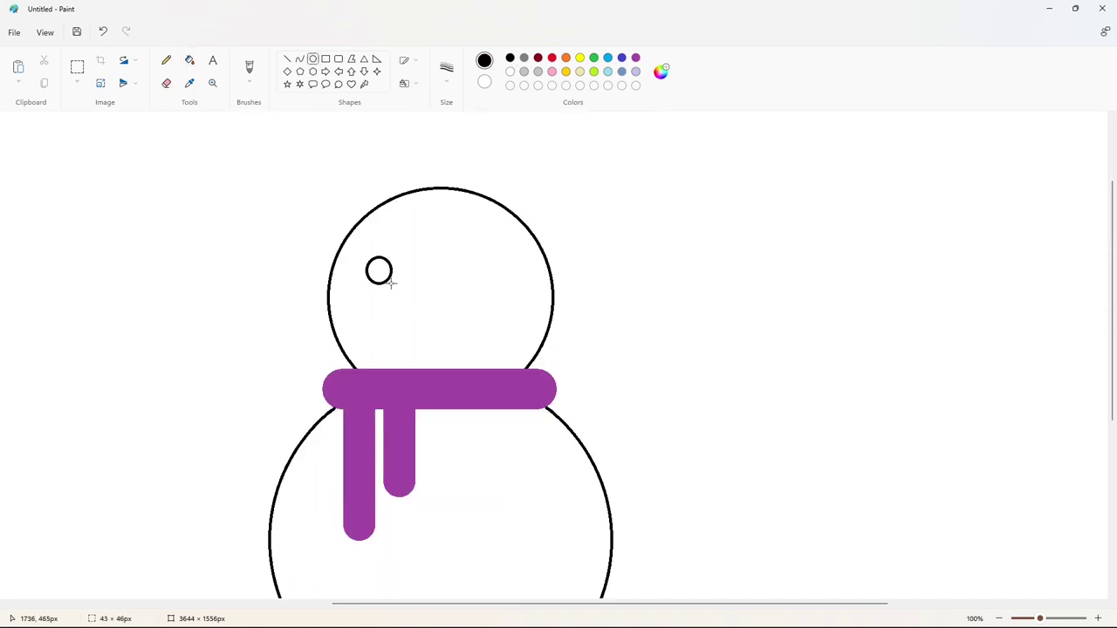
click(189, 59)
click(379, 272)
Copy the black eye and place the duplicate at the same height on the right side of the face.
scroll(995, 499, up, 2)
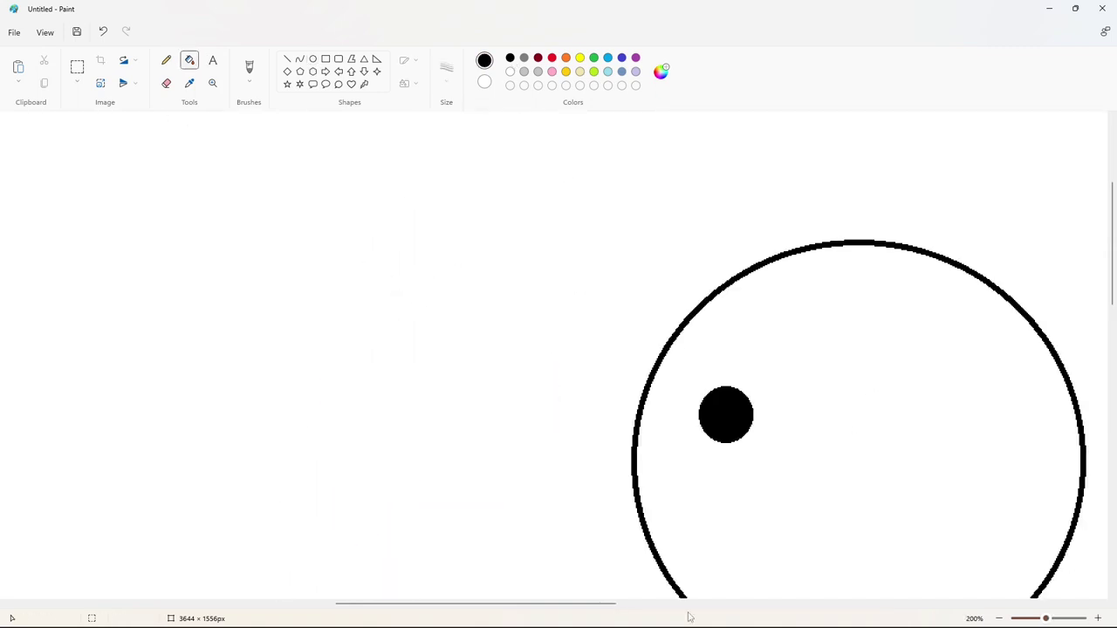
scroll(527, 379, right, 3)
click(77, 68)
drag(427, 367, 544, 475)
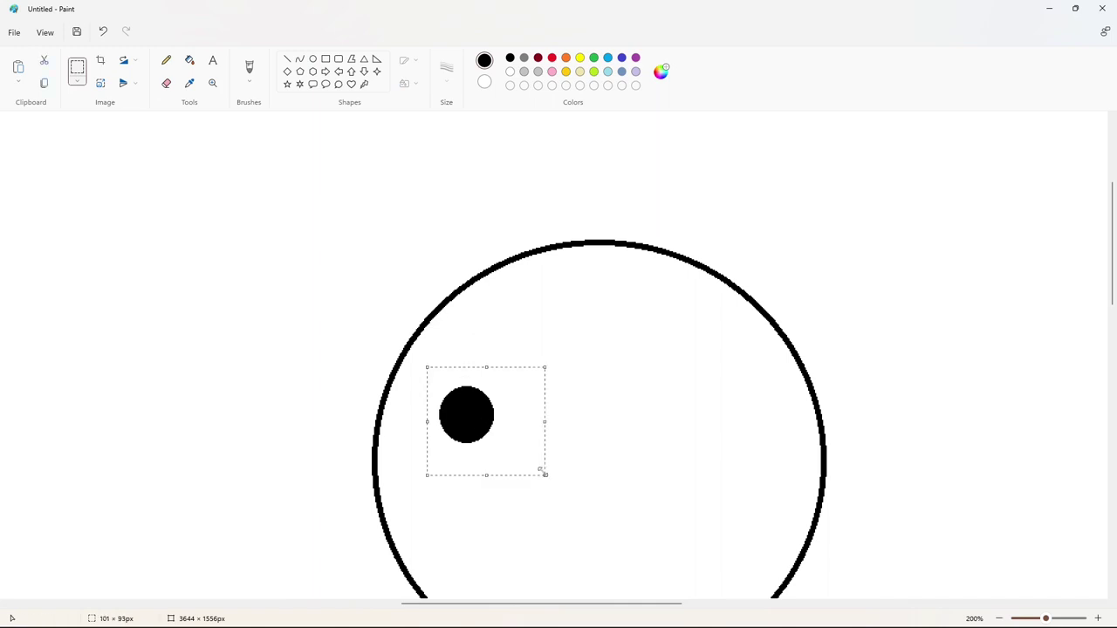
key(ctrl+c)
key(ctrl+v)
drag(103, 149, 536, 403)
key(Right)
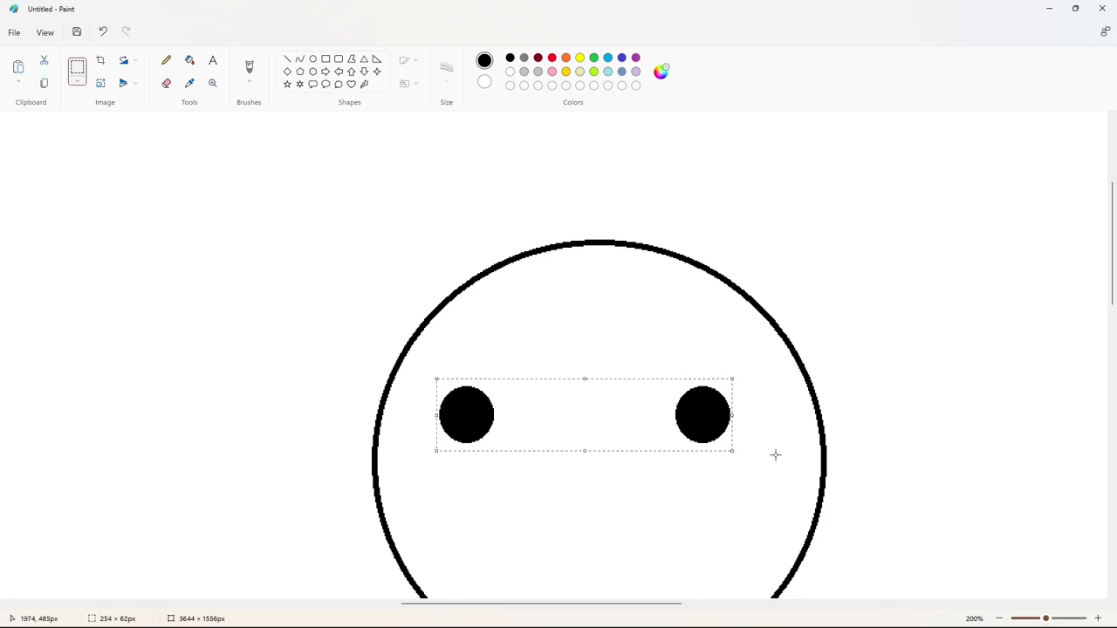
Erase both eyes from the face with a white fill and place a copy of the pair above the head.
click(189, 59)
click(510, 72)
click(466, 415)
click(704, 415)
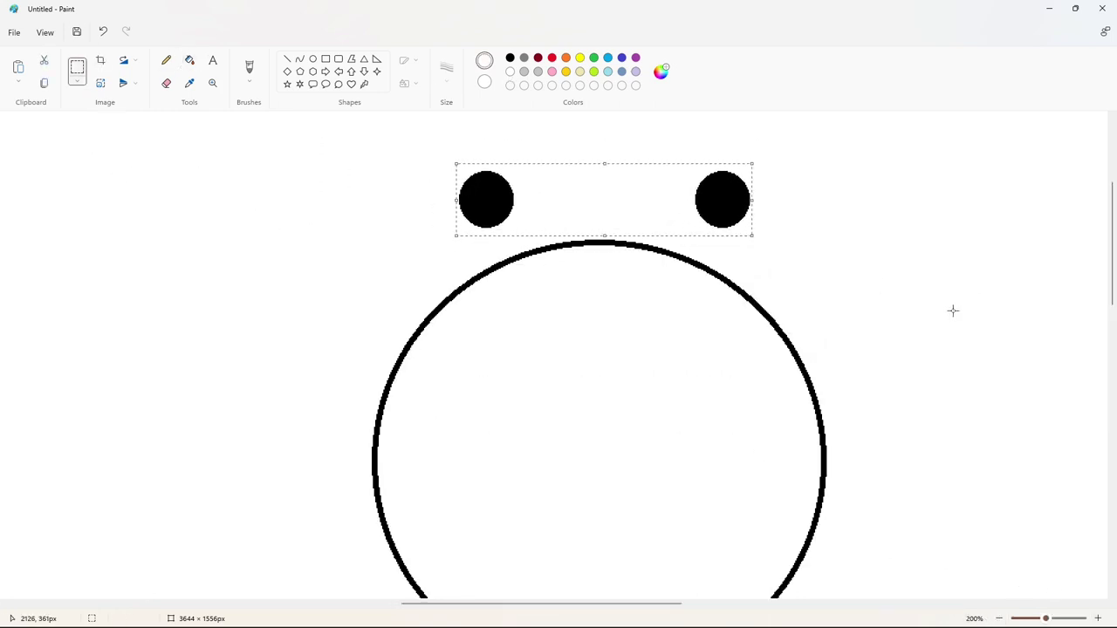
Move the floating pair of black eyes down into the head, centred horizontally at about mid-height of the face.
key(Left)
key(Left)
key(Left)
key(Left)
key(Left)
key(Right)
key(Down)
key(Down)
key(Down)
key(Down)
key(Down)
key(Down)
key(Down)
key(Down)
key(Down)
key(Down)
key(Left)
scroll(944, 377, down, 2)
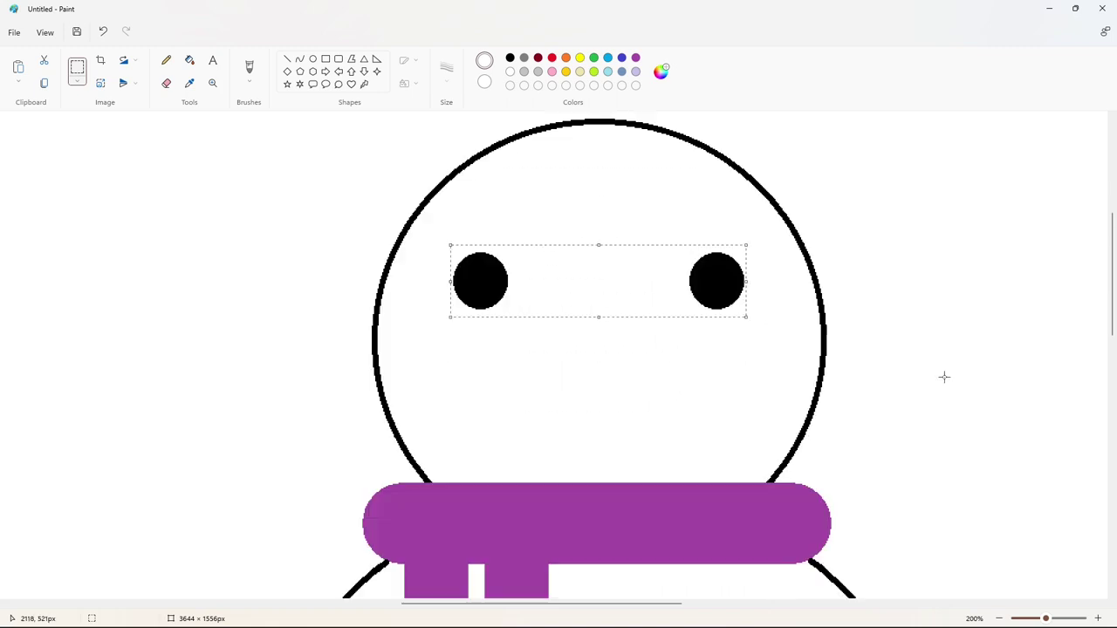
key(Down)
key(Down)
key(Down)
key(Down)
key(Down)
key(Down)
key(Down)
key(Down)
key(Down)
key(Down)
key(Up)
key(Up)
key(Up)
key(Up)
key(Up)
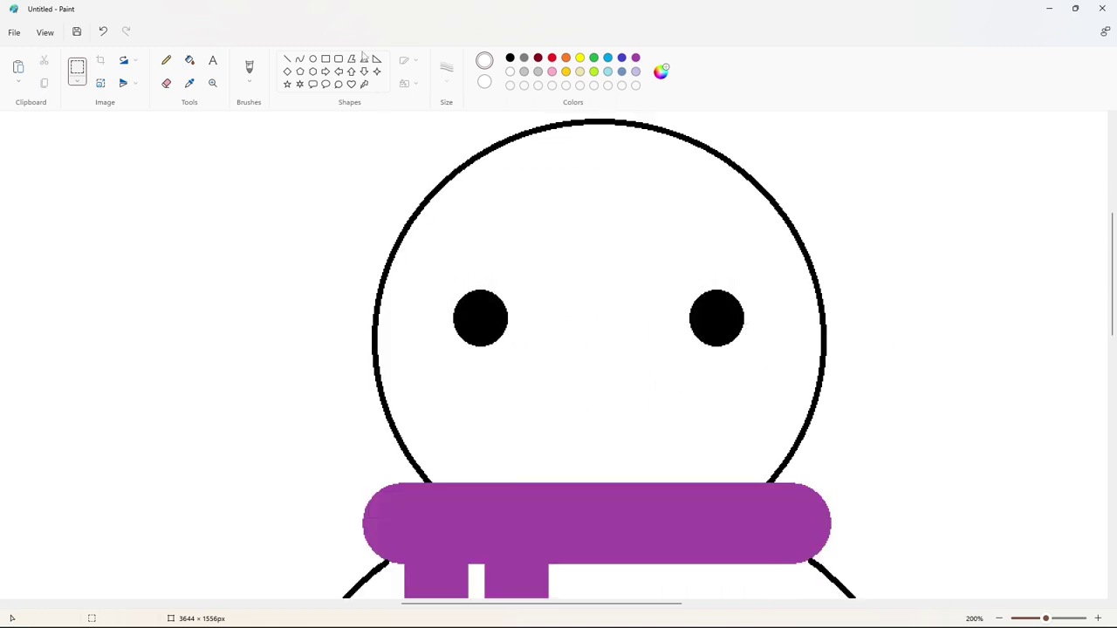
Place a copy of the left eye centred between and slightly below the eyes, and fill it purple as the nose.
click(312, 58)
click(76, 67)
drag(411, 254, 537, 381)
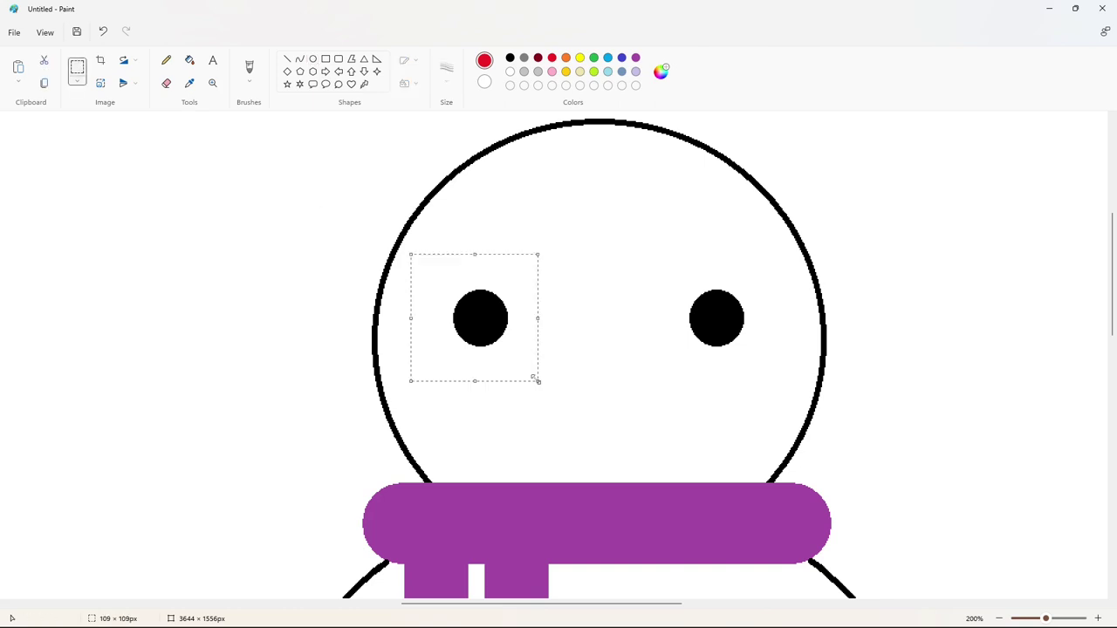
key(ctrl+c)
key(ctrl+v)
drag(102, 207, 611, 383)
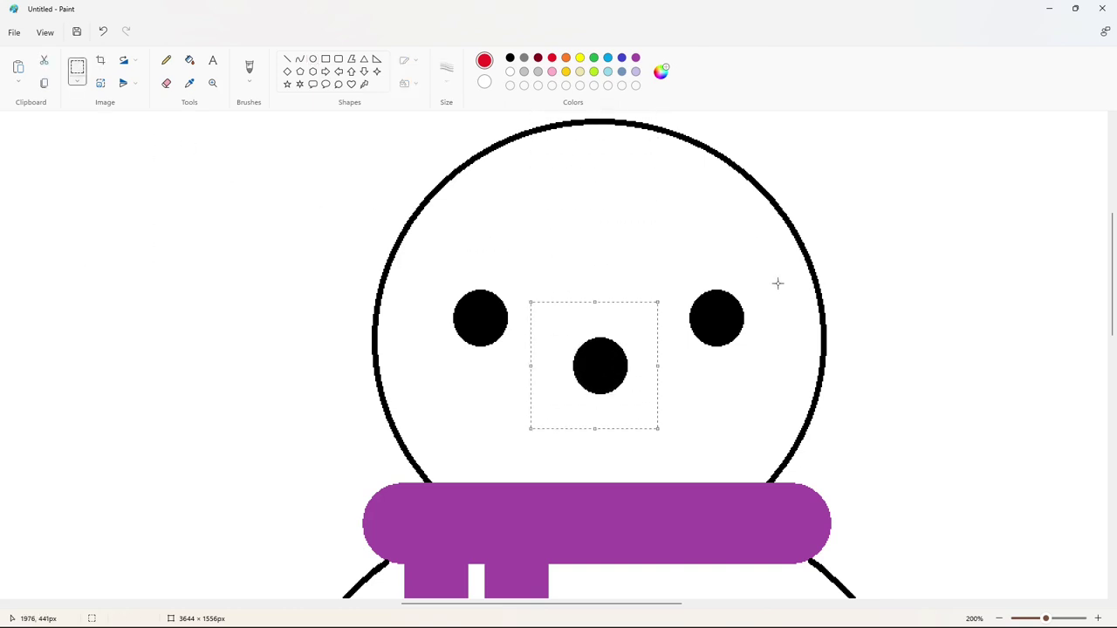
click(636, 57)
click(600, 365)
Draw a thick, black, upward-curving smile about 265 × 80 px across the lower face and adjust its line thickness.
click(300, 59)
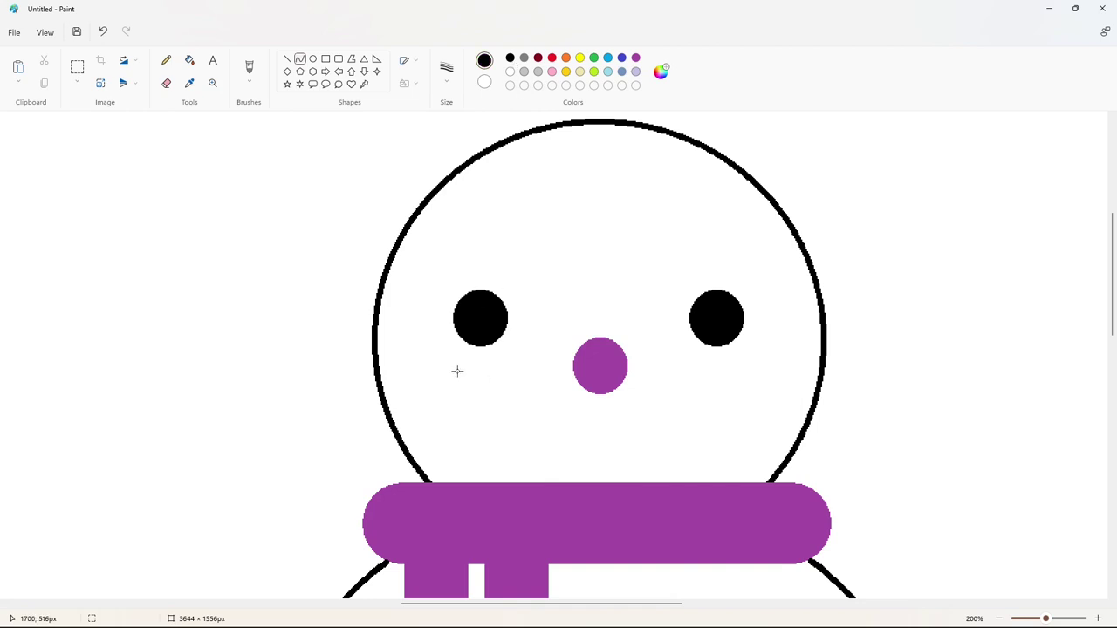
drag(469, 372, 649, 463)
key(ctrl+plus)
key(ctrl+plus)
key(ctrl+plus)
key(ctrl+plus)
key(ctrl+plus)
key(ctrl+plus)
key(ctrl+plus)
key(ctrl+plus)
key(ctrl+plus)
key(ctrl+plus)
key(ctrl+plus)
key(ctrl+plus)
key(ctrl+plus)
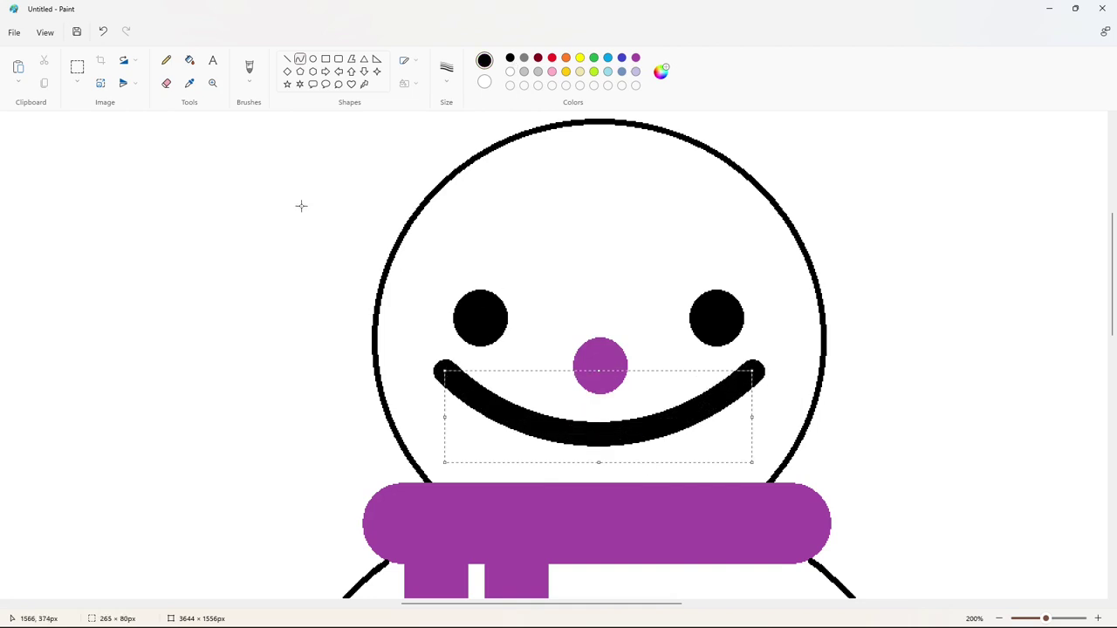
key(ctrl+minus)
key(ctrl+minus)
key(ctrl+minus)
key(ctrl+minus)
Position the smile centred under the purple nose, between the nose and the scarf, and commit it.
key(Up)
key(Up)
key(Up)
key(Up)
key(Up)
key(Up)
key(Up)
key(Up)
key(Up)
key(Up)
key(Up)
key(Up)
key(Up)
key(Up)
key(Up)
key(Right)
key(Right)
key(Right)
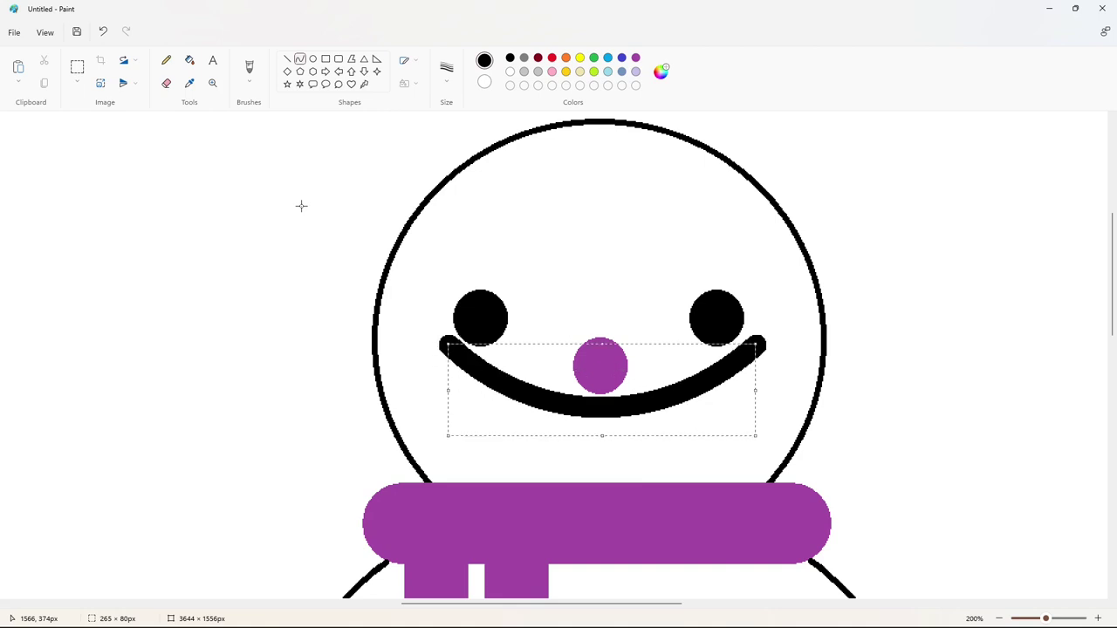
key(Left)
key(Left)
key(Up)
key(Up)
key(Up)
key(Up)
key(Up)
key(Up)
key(Up)
key(Up)
key(Up)
key(Up)
key(Up)
key(Up)
key(Up)
key(Up)
key(Up)
key(Up)
key(Up)
key(Up)
key(Up)
key(Up)
key(Up)
key(Up)
key(Up)
key(Up)
key(Up)
key(Up)
key(Up)
key(Up)
key(Up)
key(Up)
key(Up)
key(Up)
key(Up)
key(Up)
key(Up)
key(Up)
key(Up)
key(Up)
key(Up)
key(Up)
key(Down)
key(Down)
key(Down)
key(Down)
key(Down)
key(Down)
key(Down)
key(Down)
key(Down)
key(Down)
key(Down)
key(Down)
key(Down)
key(Down)
key(Down)
key(Down)
key(Down)
key(Down)
key(Down)
key(Down)
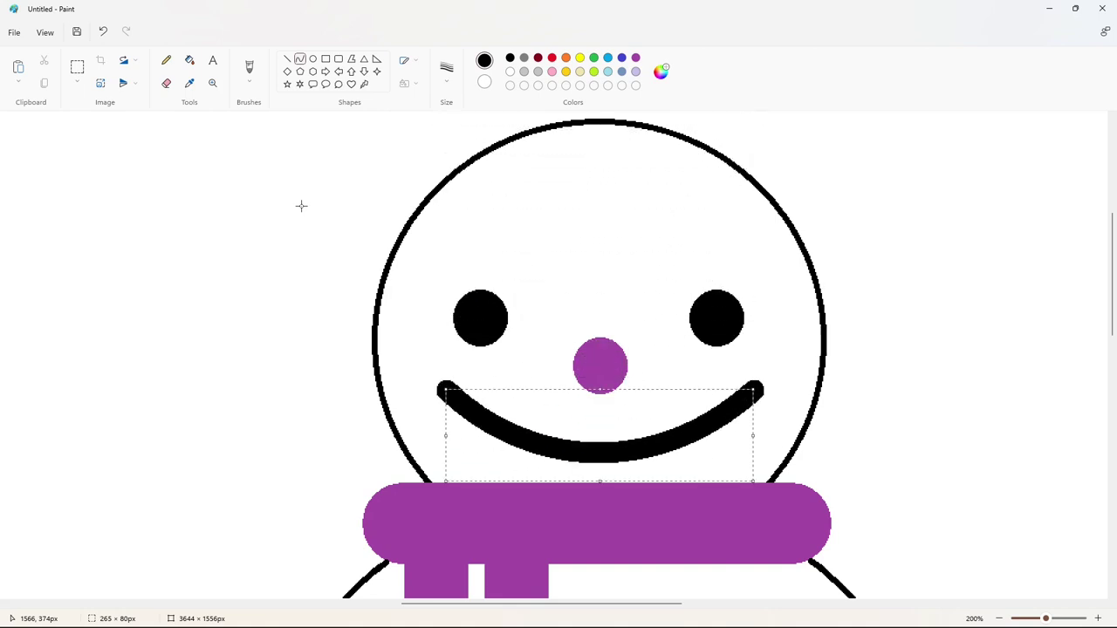
key(Up)
key(Up)
key(Up)
key(Up)
key(Up)
key(Up)
key(Up)
key(Up)
click(303, 177)
Draw a thin-outlined purple rounded rectangle about 354 × 52 px as a hat brim in the empty area beside the snowman's head.
click(1001, 617)
click(1001, 618)
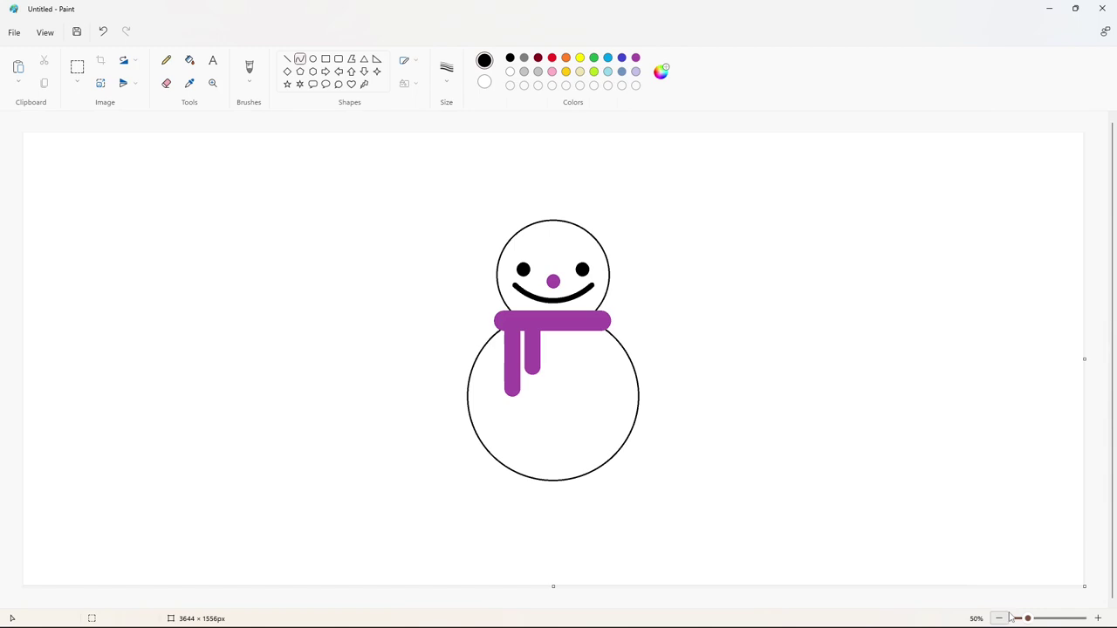
click(1098, 618)
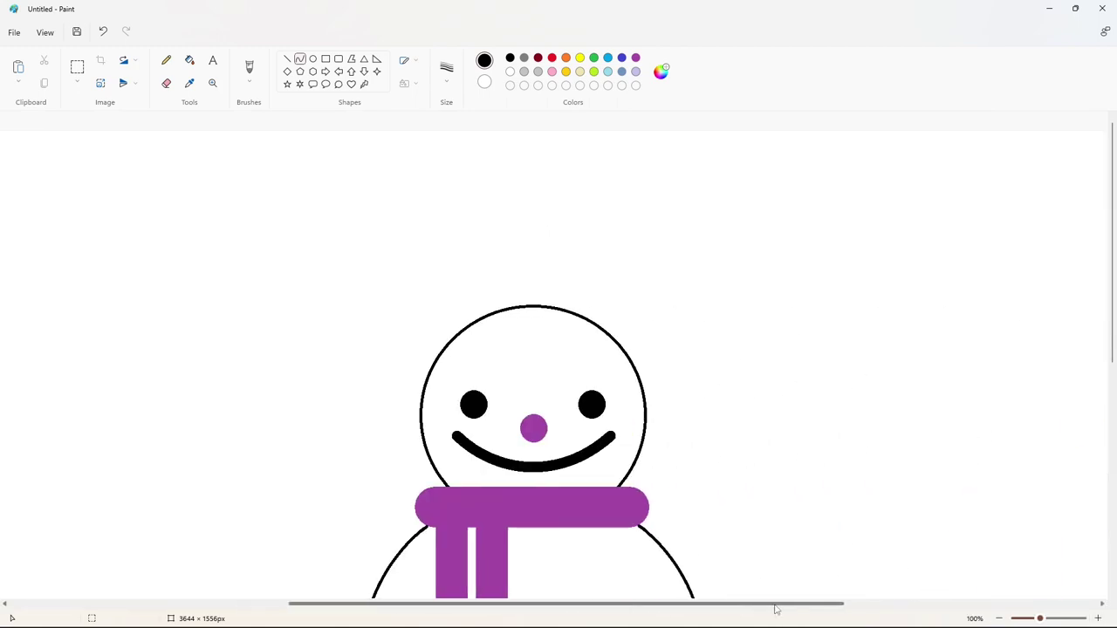
click(325, 59)
click(338, 60)
drag(434, 298, 558, 327)
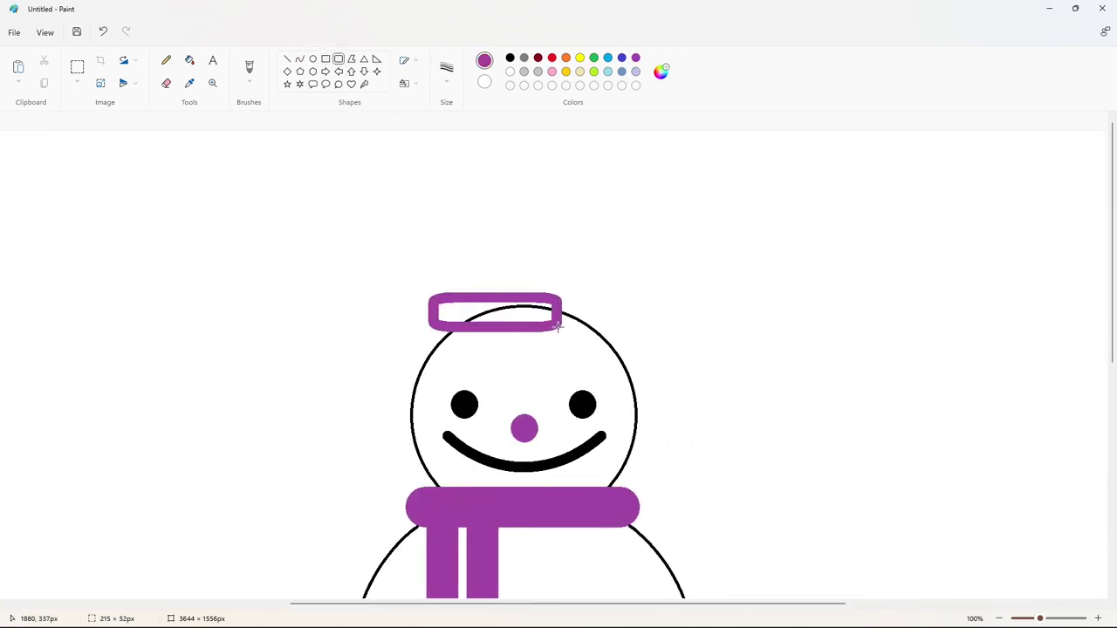
click(447, 71)
click(455, 161)
mouse_move(489, 310)
mouse_down()
mouse_move(529, 317)
mouse_move(512, 316)
mouse_up()
mouse_move(581, 316)
mouse_down()
mouse_move(625, 316)
mouse_move(600, 315)
mouse_up()
drag(617, 316, 632, 316)
drag(603, 316, 758, 337)
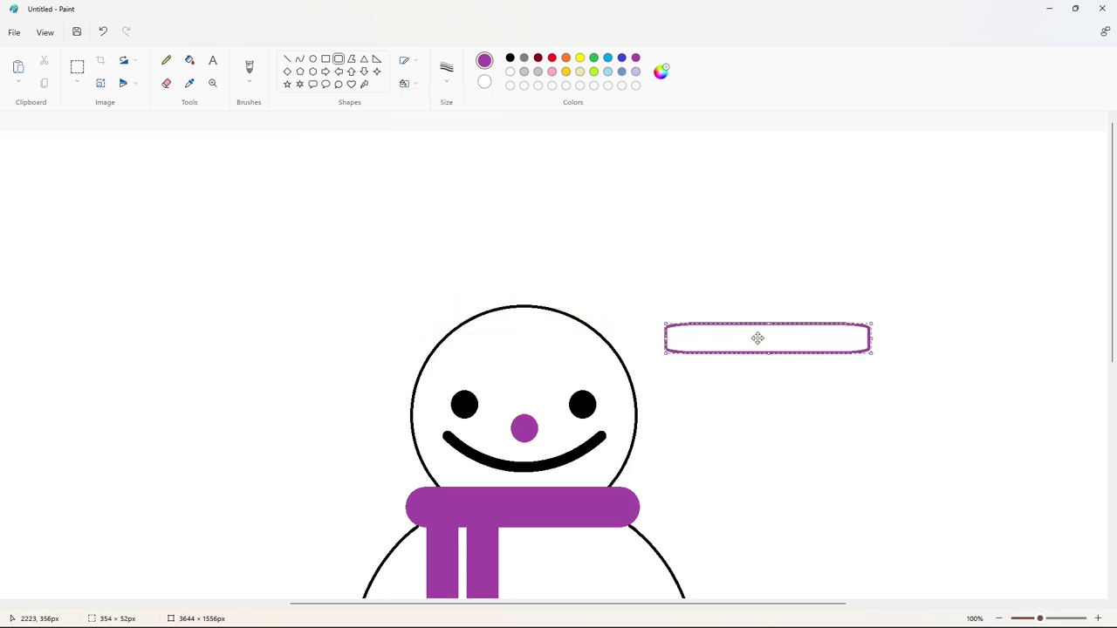
click(747, 388)
Draw a rounded rectangle about 218 × 205 px overlapping the brim's centre as the crown, and fill crown and brim purple.
drag(713, 184, 830, 328)
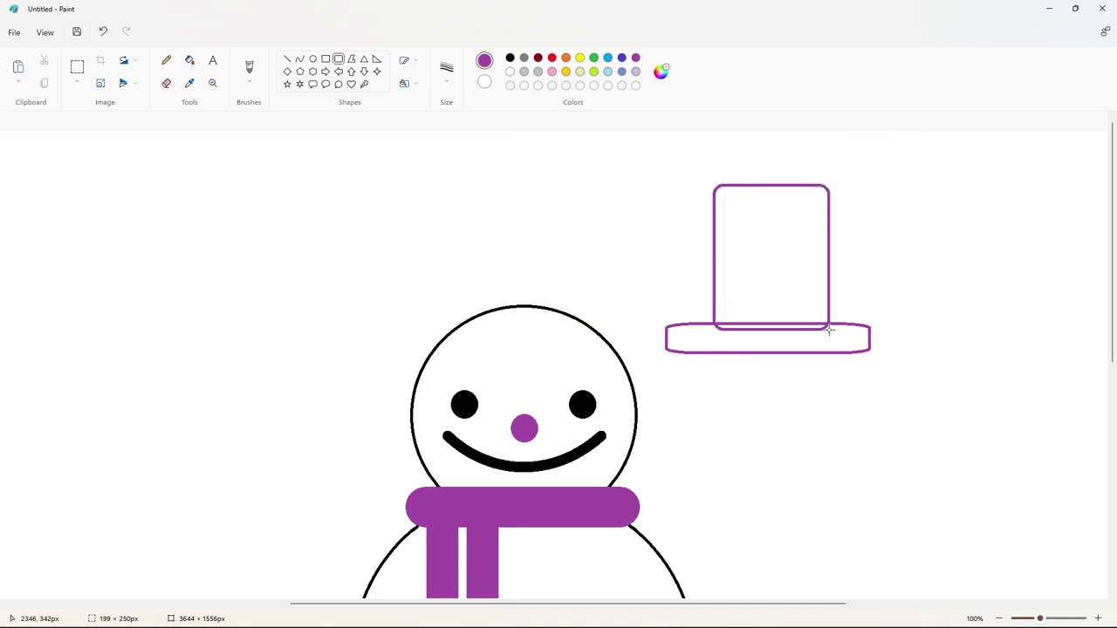
drag(769, 183, 769, 211)
drag(713, 269, 704, 269)
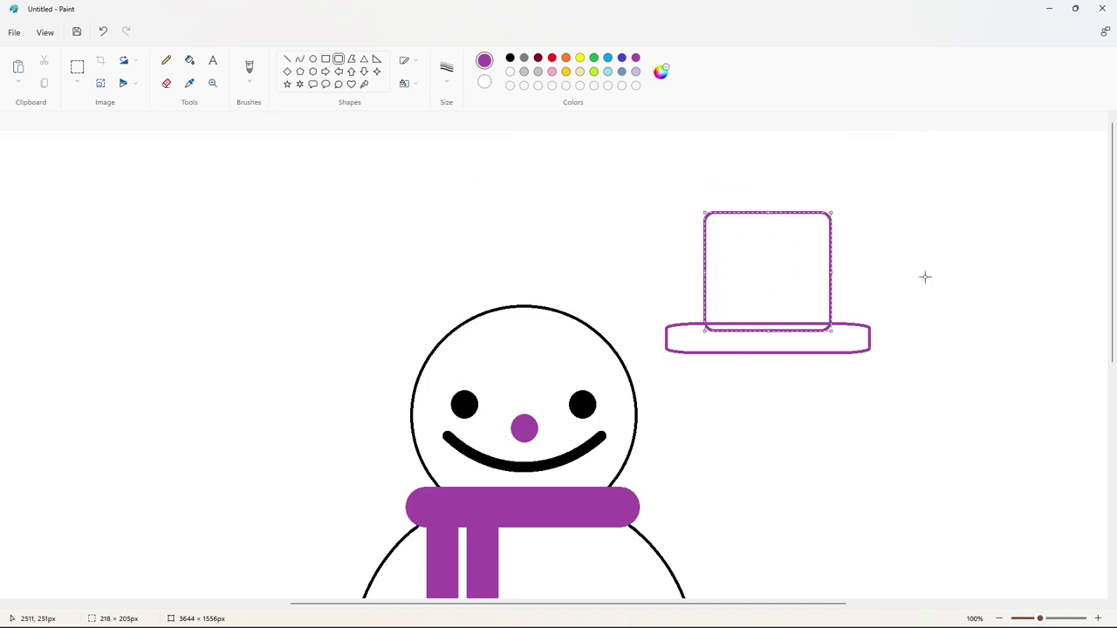
click(189, 60)
click(738, 271)
click(734, 341)
Draw two horizontal black lines across the lower crown of the hat, one along the brim and one slightly above it.
click(1099, 618)
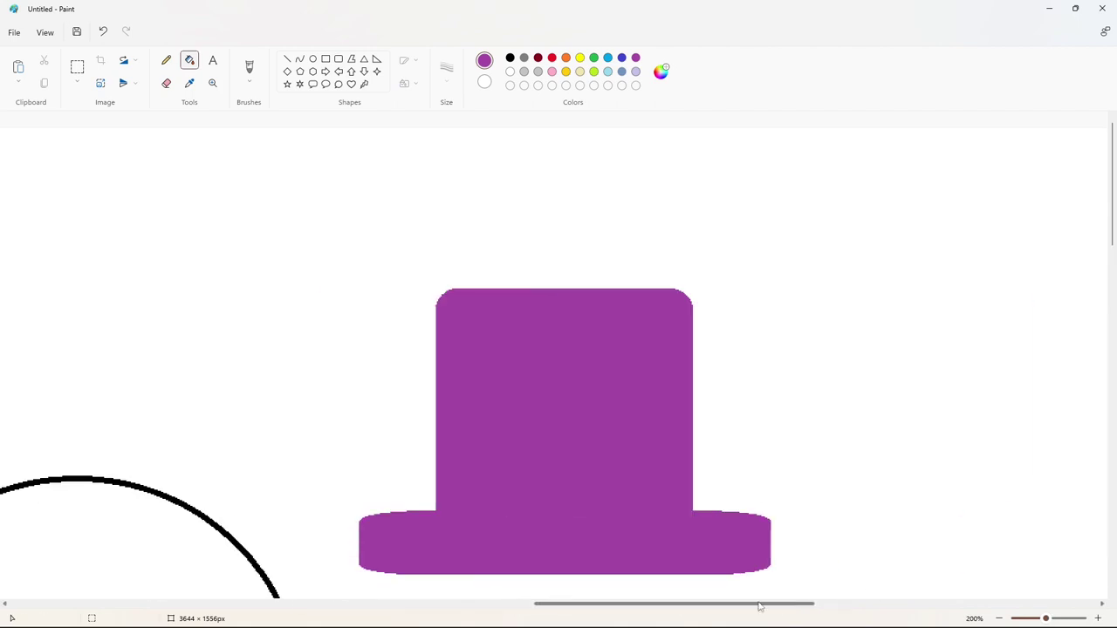
click(510, 57)
click(287, 59)
drag(432, 508, 699, 508)
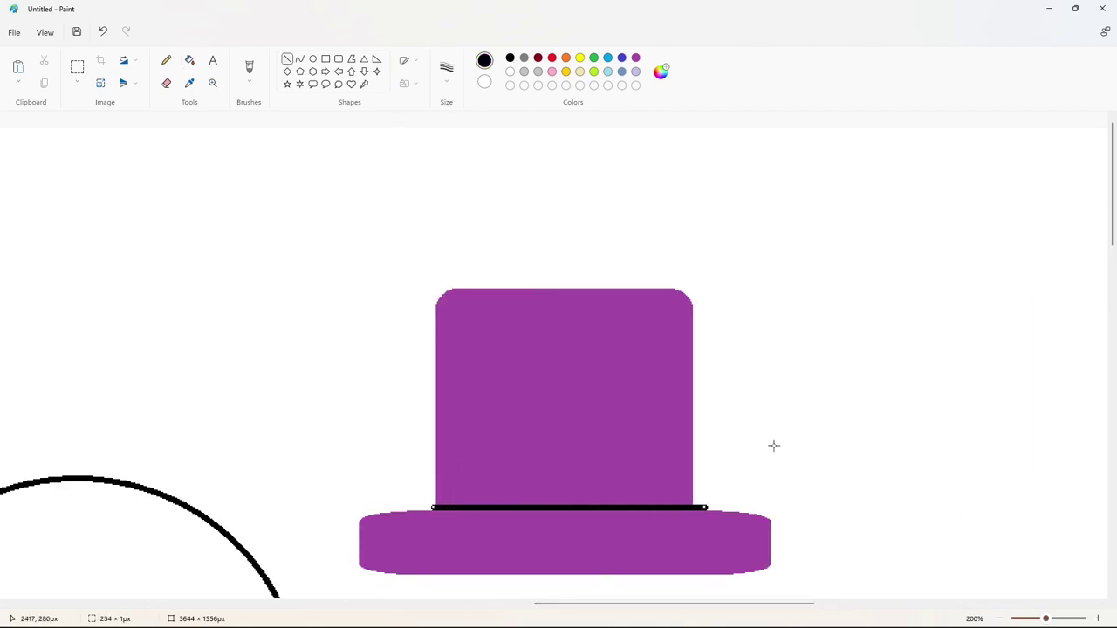
drag(435, 469, 707, 468)
Erase the line ends sticking out beyond the crown and fill the area between the two lines black as a hat band.
scroll(668, 580, up, 1)
click(166, 83)
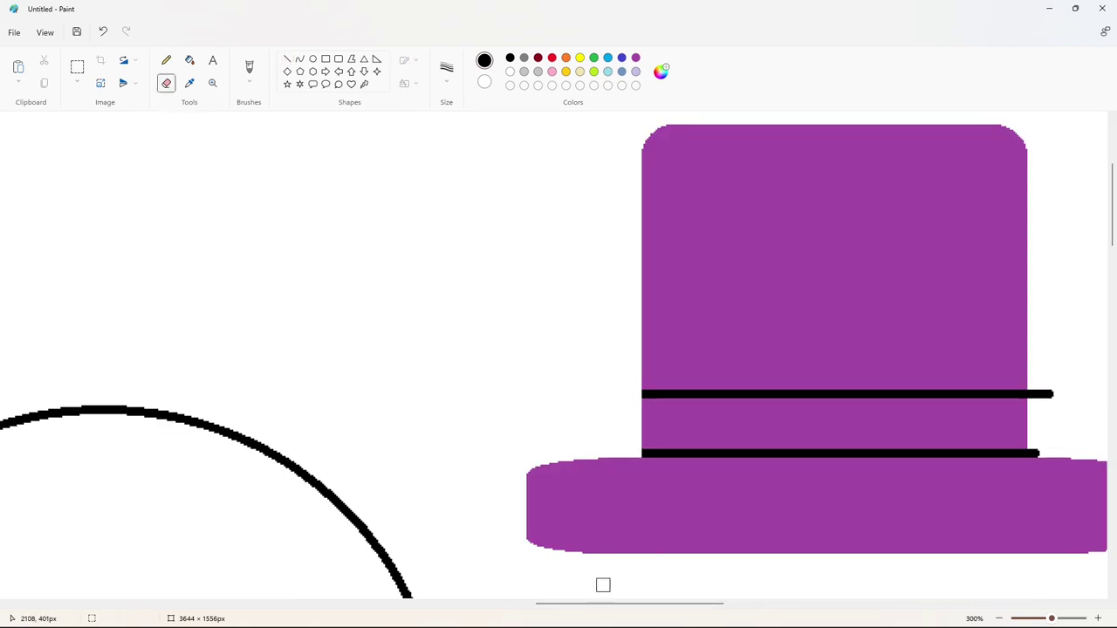
scroll(603, 585, right, 5)
click(190, 60)
click(389, 423)
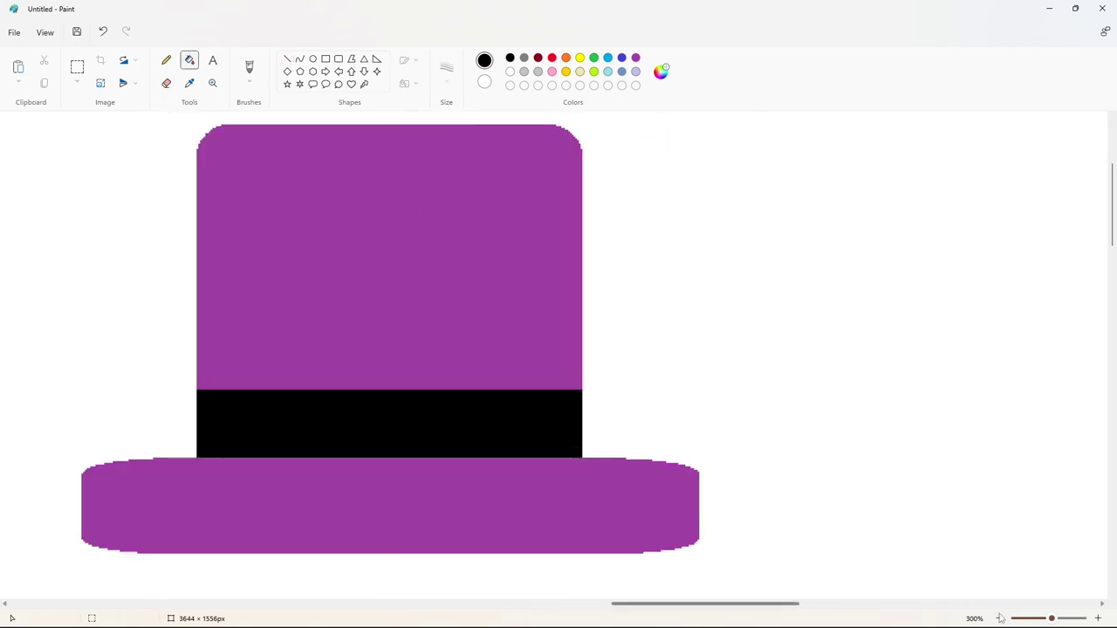
Cut out the finished hat and place it centred on the snowman's head, with the brim covering the top of the circle.
scroll(737, 522, down, 2)
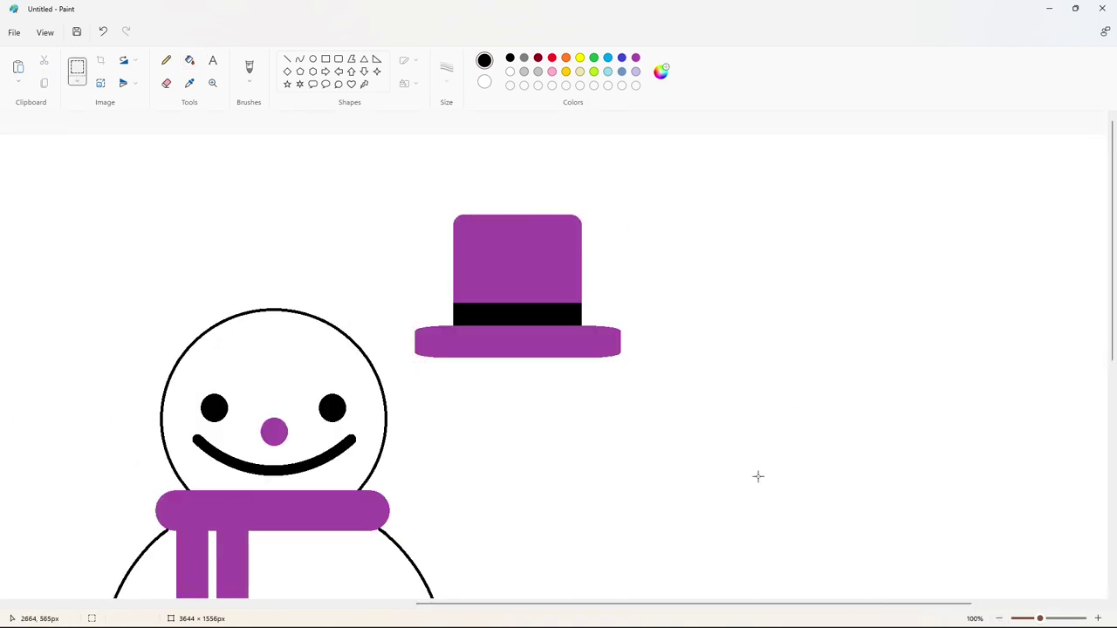
scroll(758, 474, left, 1)
key(ctrl+x)
key(ctrl+v)
drag(161, 231, 397, 244)
key(Down)
key(Down)
key(Down)
key(Down)
key(Down)
key(Down)
key(Down)
key(Down)
key(Down)
key(Down)
key(Down)
key(Down)
key(Down)
click(823, 474)
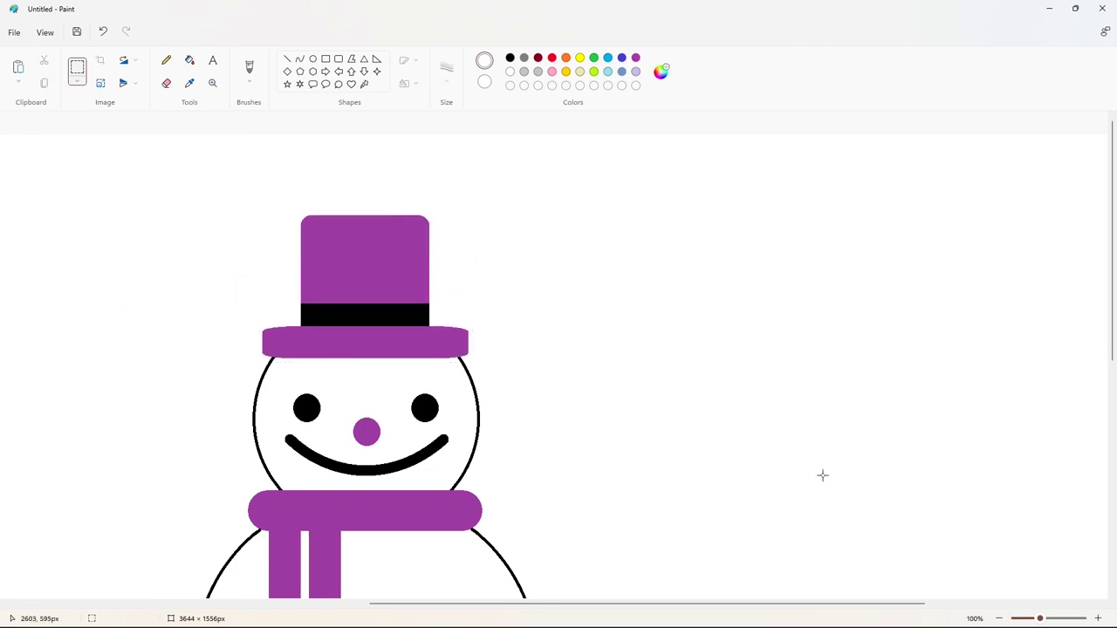
Draw a small black circle about 35 × 34 px, move it into the empty area beside the body and fill it black as a button.
scroll(823, 473, down, 3)
drag(729, 604, 671, 604)
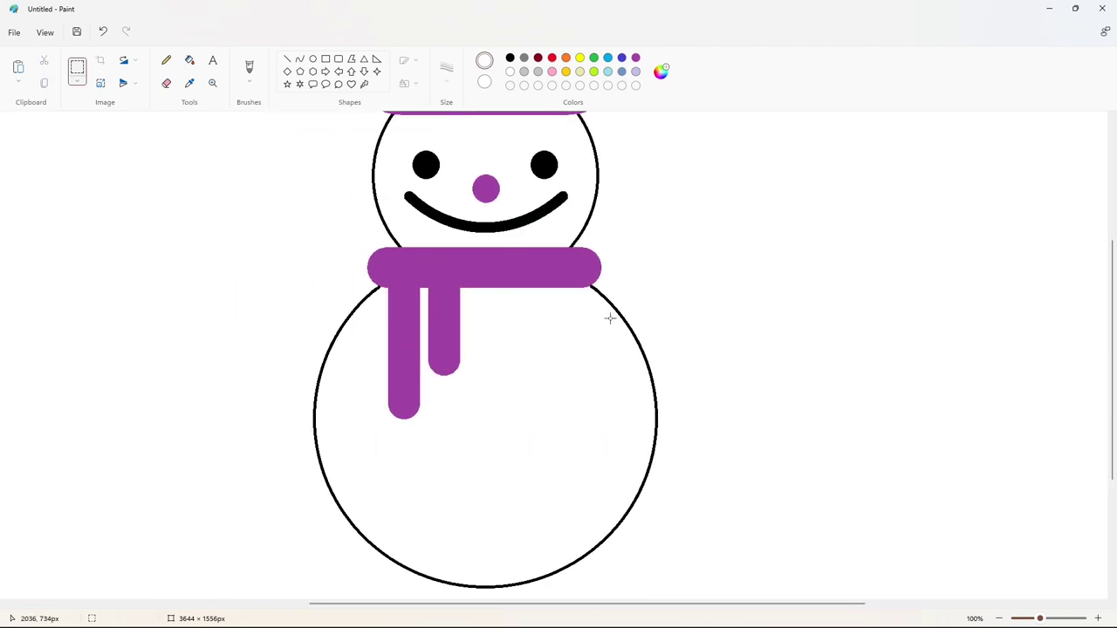
click(312, 59)
key(Right)
key(Right)
key(Right)
key(Right)
key(Right)
key(Right)
key(Right)
key(Right)
key(Right)
key(Right)
key(Right)
key(Right)
key(Right)
key(Right)
key(Right)
key(Right)
key(Right)
key(Right)
key(Right)
key(Right)
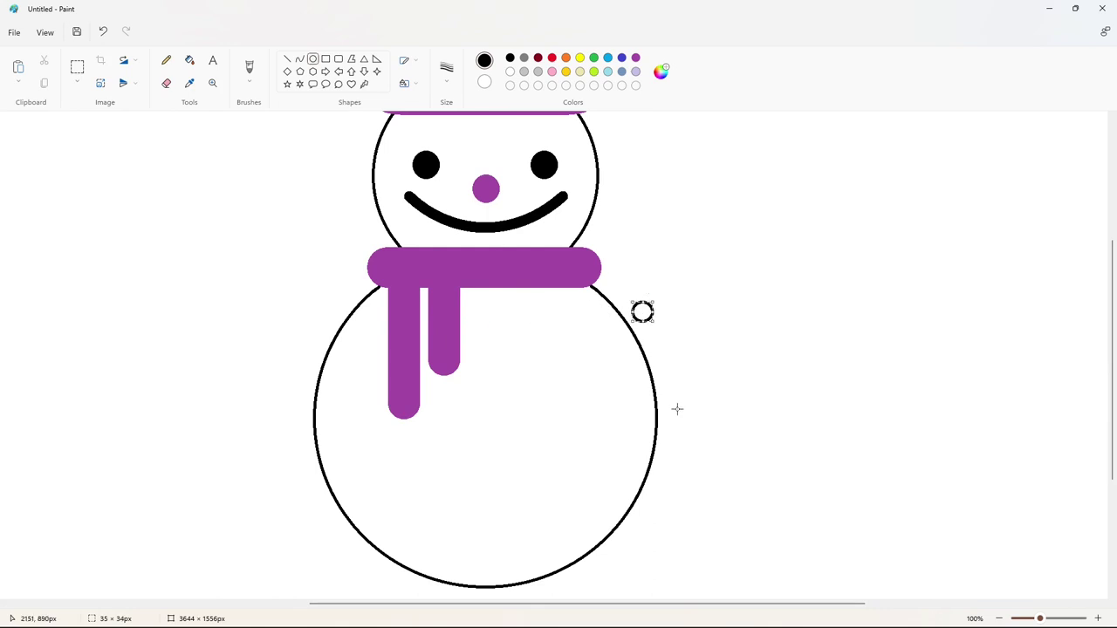
click(189, 61)
click(773, 312)
Copy the black button and place the duplicate directly below it, vertically aligned with a gap between them.
drag(777, 604, 844, 604)
click(1099, 618)
drag(674, 604, 842, 604)
scroll(663, 474, down, 3)
click(76, 67)
drag(409, 147, 640, 356)
key(ctrl+c)
key(ctrl+v)
drag(150, 236, 534, 292)
key(Down)
key(Down)
key(Down)
key(Down)
key(Down)
key(Down)
key(Down)
key(Down)
key(Down)
key(Down)
key(Down)
key(Down)
key(Down)
key(Down)
key(Down)
key(Down)
key(Down)
key(Down)
key(Down)
key(Down)
key(Down)
key(Down)
key(Down)
key(Down)
key(Down)
key(Down)
key(Down)
key(Down)
key(Down)
key(Down)
key(Down)
key(Down)
key(Down)
key(Down)
key(Down)
key(Down)
key(Down)
key(Down)
key(Down)
key(Down)
click(719, 271)
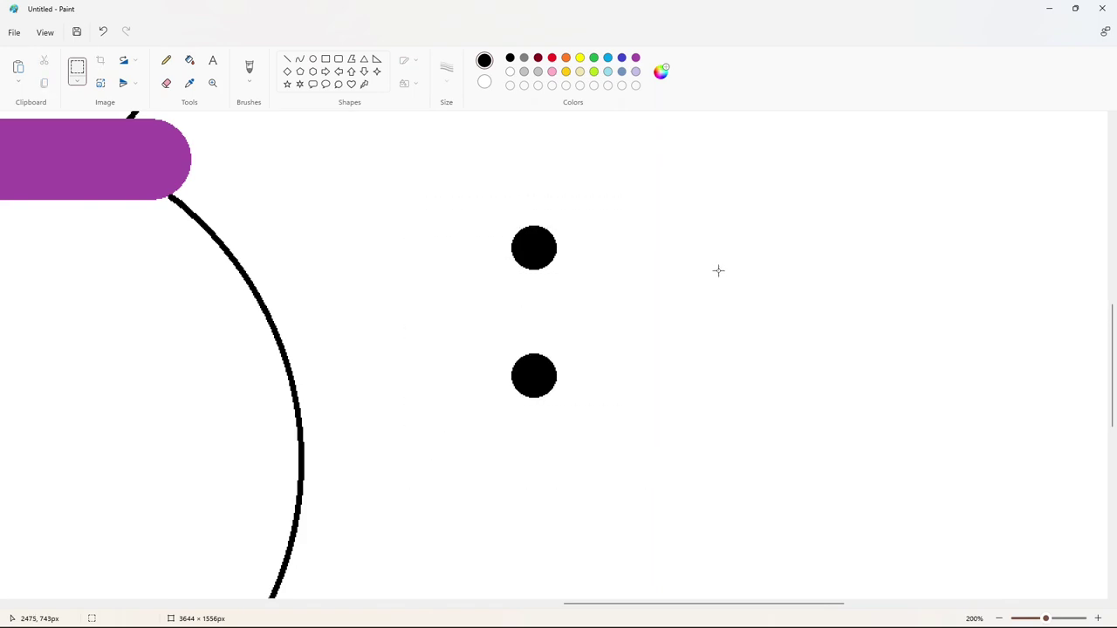
Paste a third black button and align it below the second one with the same spacing.
key(ctrl+v)
drag(149, 234, 523, 536)
key(Up)
key(Up)
key(Up)
key(Up)
key(Up)
key(Up)
key(Up)
key(Up)
key(Up)
key(Up)
key(Up)
key(Up)
key(Down)
key(Down)
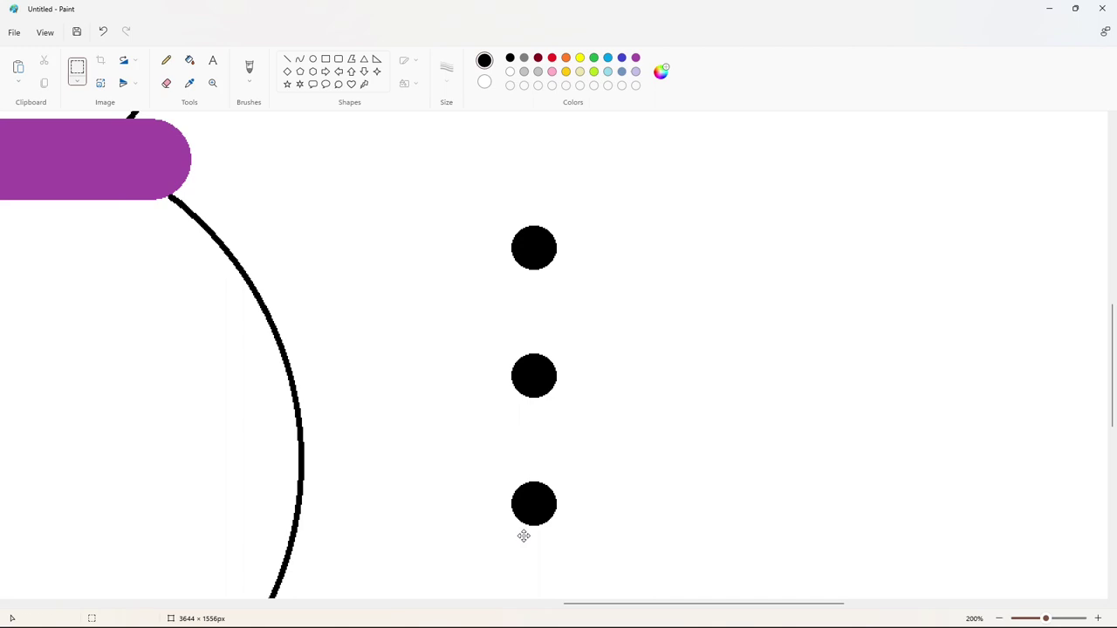
click(1000, 619)
drag(616, 604, 549, 603)
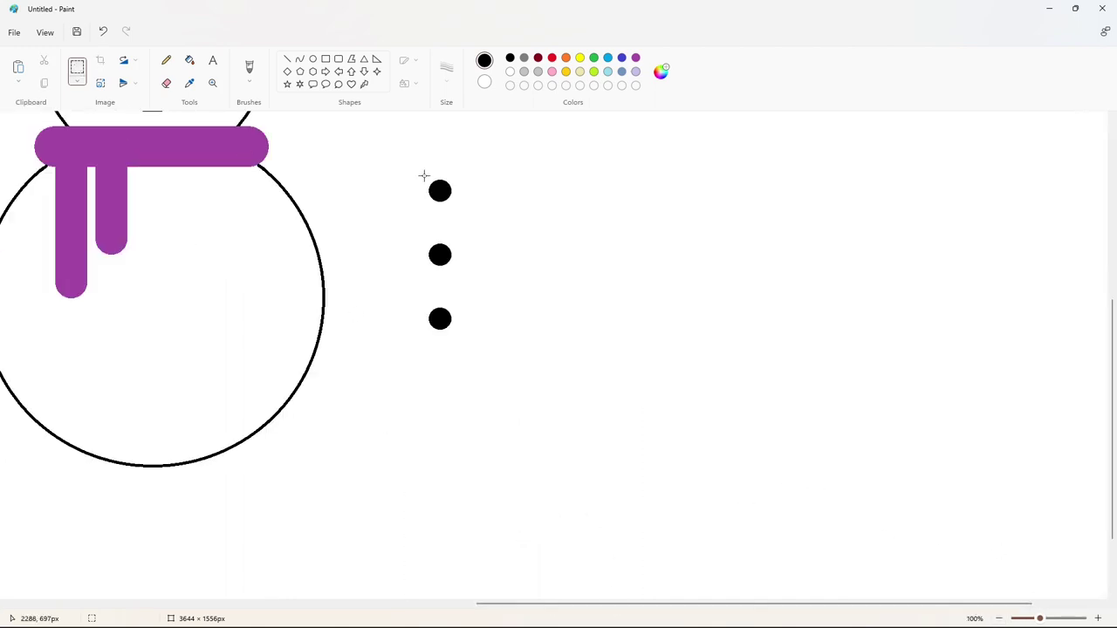
Copy the column of three black buttons onto the snowman's body, below the scarf and vertically in line with the nose.
drag(568, 432, 569, 432)
key(ctrl+c)
drag(838, 606, 690, 605)
scroll(673, 539, up, 2)
key(ctrl+v)
drag(122, 227, 554, 233)
key(Down)
key(Down)
key(Down)
key(Down)
key(Down)
key(Down)
key(Down)
key(Down)
key(Down)
key(Down)
key(Down)
key(Down)
key(Down)
key(Down)
key(Down)
key(Down)
key(Down)
key(Down)
key(Down)
key(Down)
key(Down)
key(Down)
key(Down)
key(Down)
key(Down)
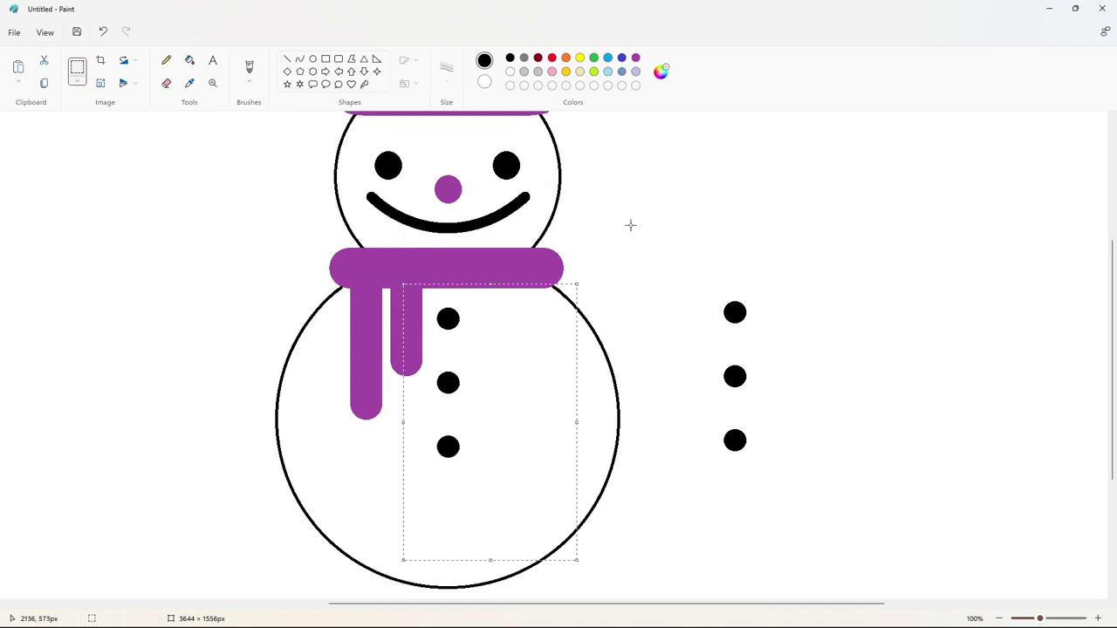
Fill the three spare buttons beside the snowman with white to remove them from the canvas.
click(189, 61)
click(510, 72)
click(735, 313)
click(735, 376)
click(735, 440)
scroll(962, 502, down, 2)
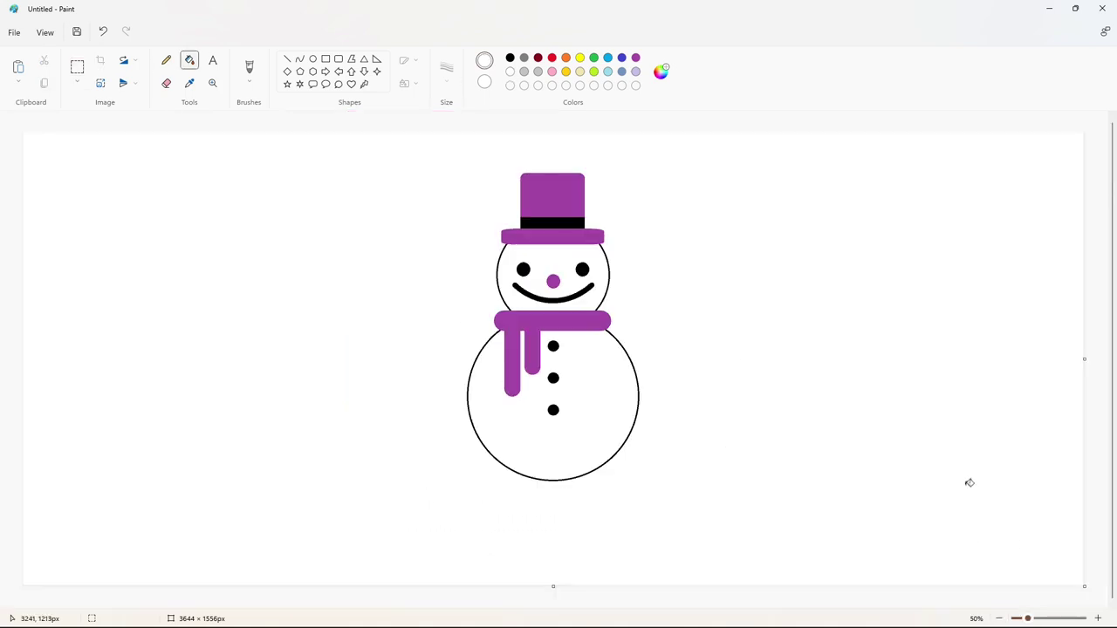
Select an area about 1221 × 1269 px around the whole snowman and cut it from the canvas.
click(77, 66)
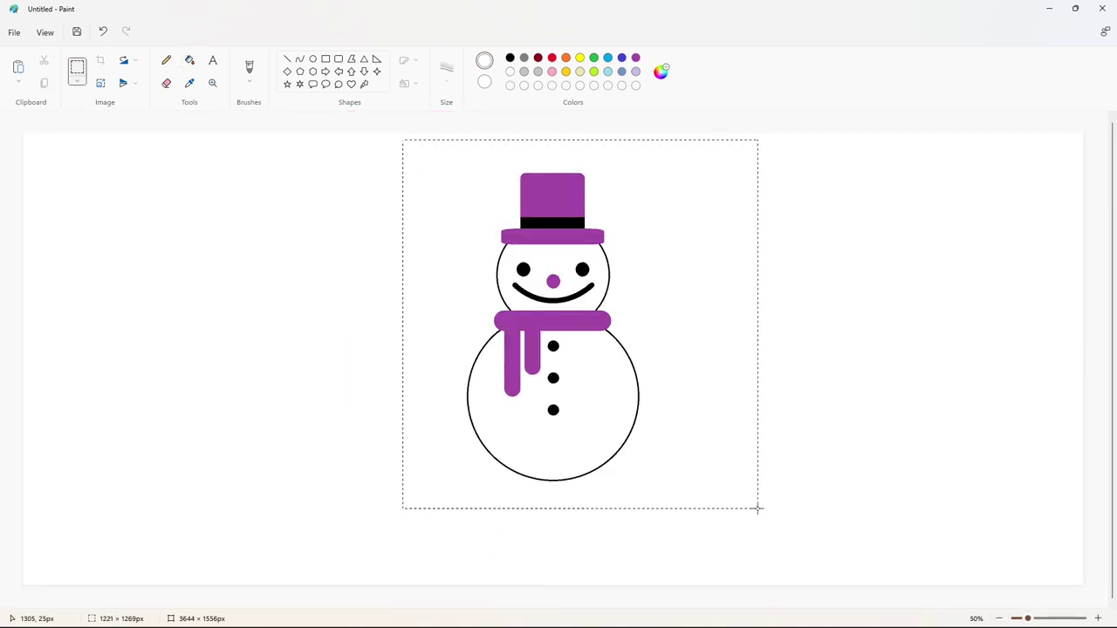
key(Escape)
click(249, 70)
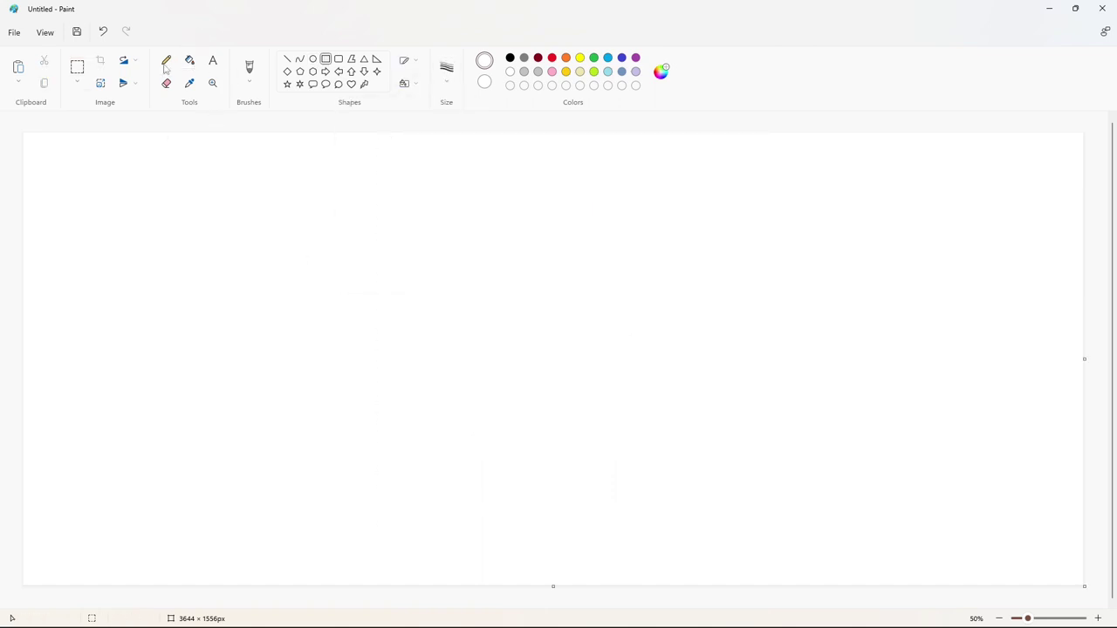
Mark the horizontal centre of the canvas with a tiny black pencil mark at its lower edge.
click(166, 59)
click(446, 69)
click(454, 157)
click(510, 57)
Paste the snowman back and position it horizontally centred above the centre mark, slightly lower on the canvas than before.
key(ctrl+v)
drag(170, 351, 549, 451)
key(Left)
key(Left)
key(Left)
key(Left)
key(Left)
key(Up)
key(Up)
key(Up)
key(Up)
key(Up)
key(Up)
key(Up)
key(Up)
key(Up)
key(Up)
key(Up)
key(Up)
key(Up)
key(Up)
key(Up)
key(Up)
key(Up)
key(Up)
key(Up)
key(Up)
key(Up)
key(Up)
key(Up)
key(Up)
key(Up)
key(Up)
key(Up)
key(Up)
key(Up)
key(Up)
key(Up)
key(Up)
key(Up)
key(Up)
key(Up)
key(Up)
key(Up)
key(Up)
key(Up)
key(Up)
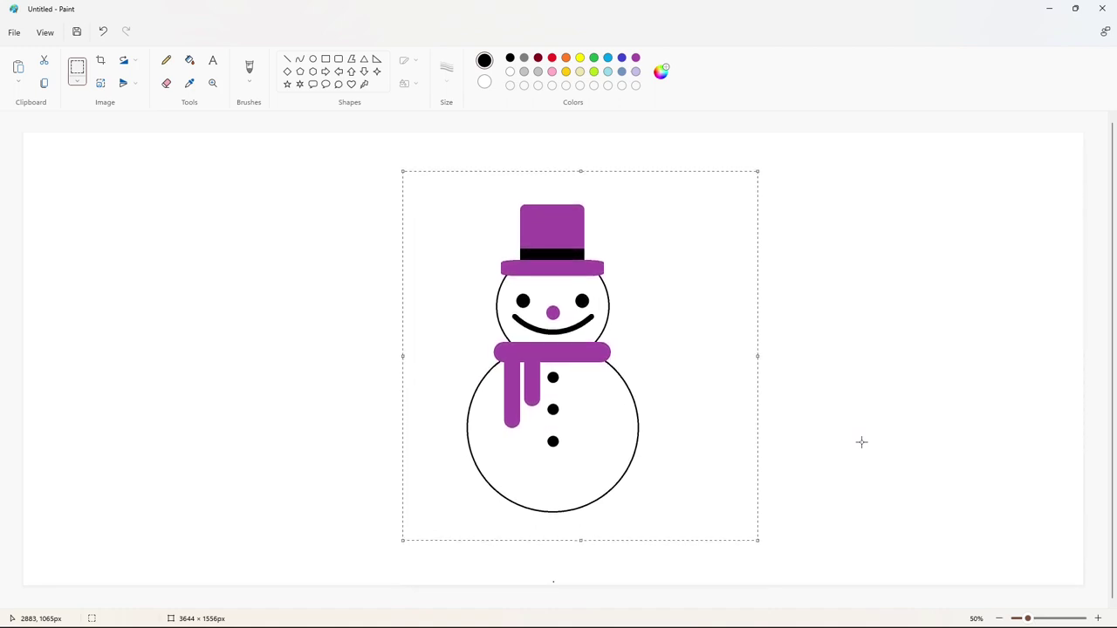
Draw a black rectangle without fill around the snowman as a frame and reduce it to about 1461 × 1323 px.
click(166, 83)
click(326, 59)
drag(350, 150, 775, 562)
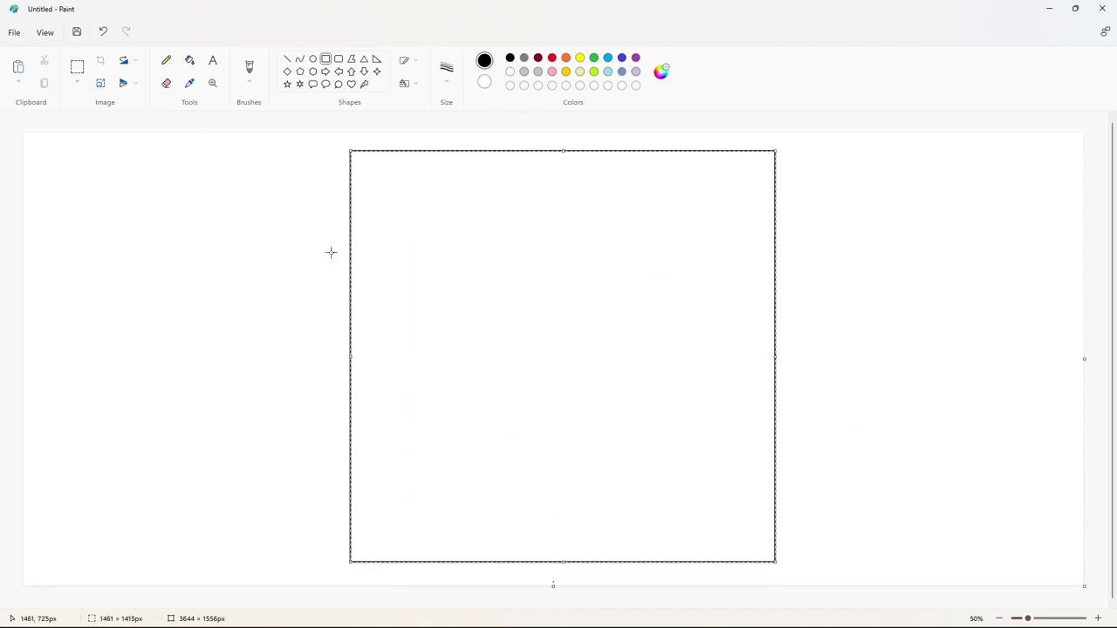
click(404, 83)
click(432, 114)
drag(566, 150, 564, 177)
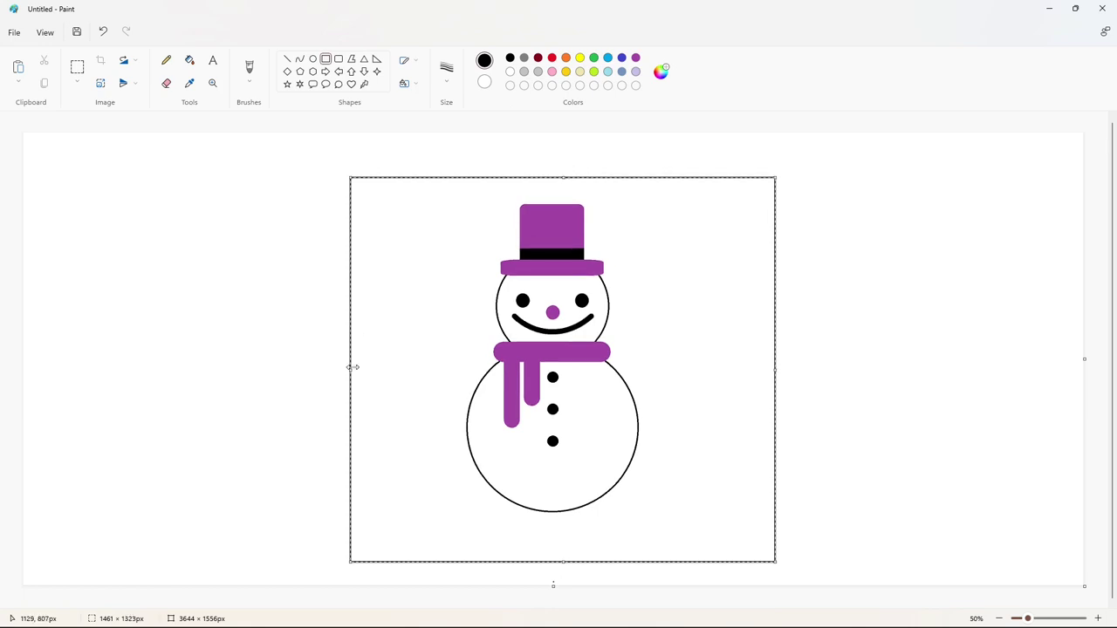
Centre the rectangular frame horizontally on the snowman and raise its lower edge closer to the body.
key(Left)
key(Left)
key(Left)
key(Left)
key(Left)
key(Left)
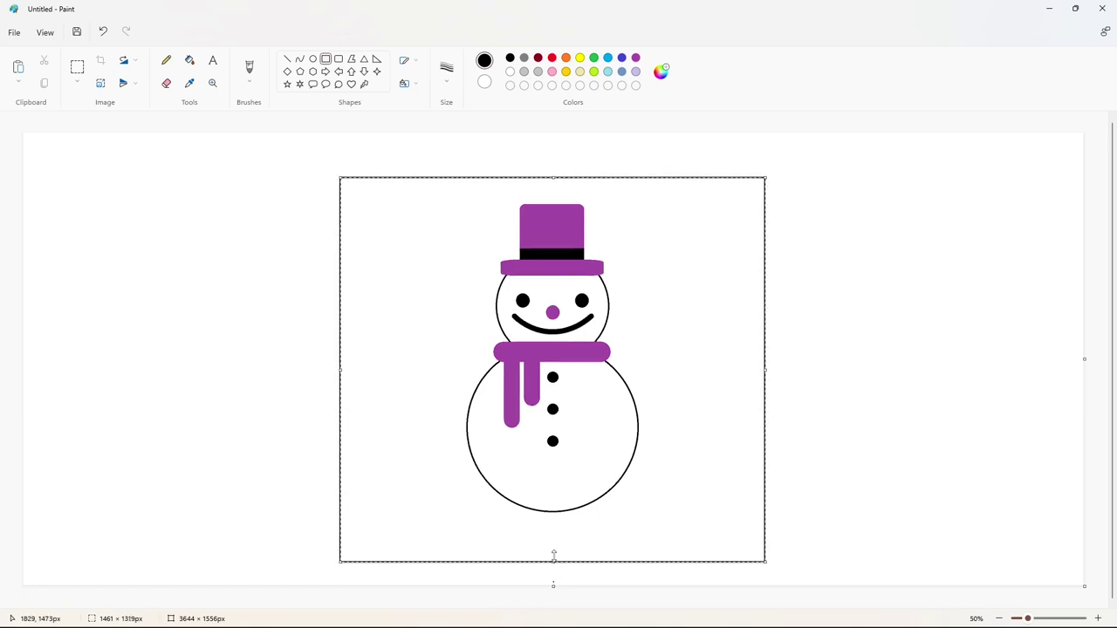
drag(553, 555, 554, 536)
click(231, 137)
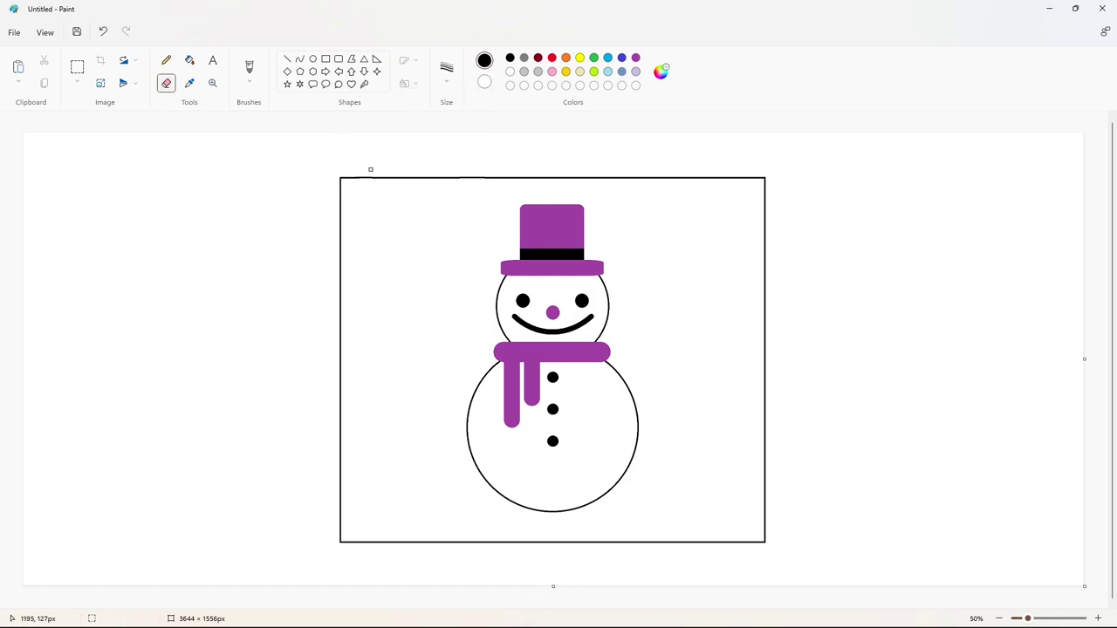
Draw a purple ellipse outline about 1781 × 719 px below the snowman, wider than the frame and extending past the canvas's lower edge.
click(635, 60)
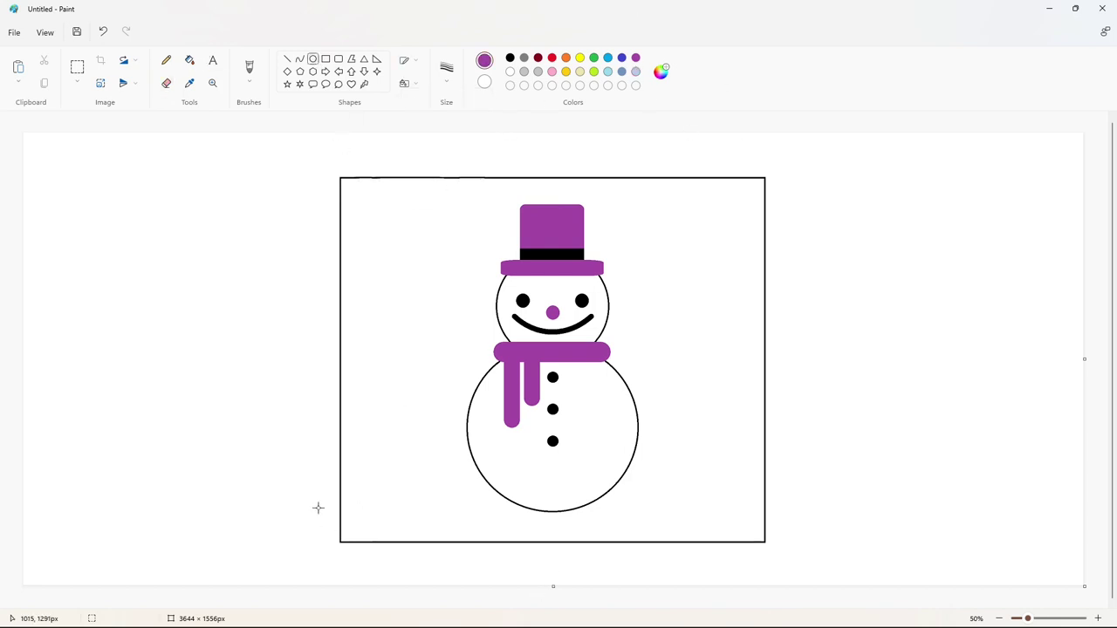
mouse_move(319, 508)
mouse_down()
mouse_move(837, 572)
mouse_move(837, 583)
mouse_up()
mouse_move(578, 545)
mouse_down()
mouse_move(542, 450)
mouse_move(542, 563)
mouse_up()
drag(546, 476, 541, 547)
drag(550, 496, 550, 488)
Centre the purple ellipse under the snowman, with its upper arc crossing the lower part of the body and both frame sides.
key(Down)
key(Down)
key(Down)
key(Down)
key(Down)
key(Down)
key(Down)
key(Down)
key(Down)
key(Down)
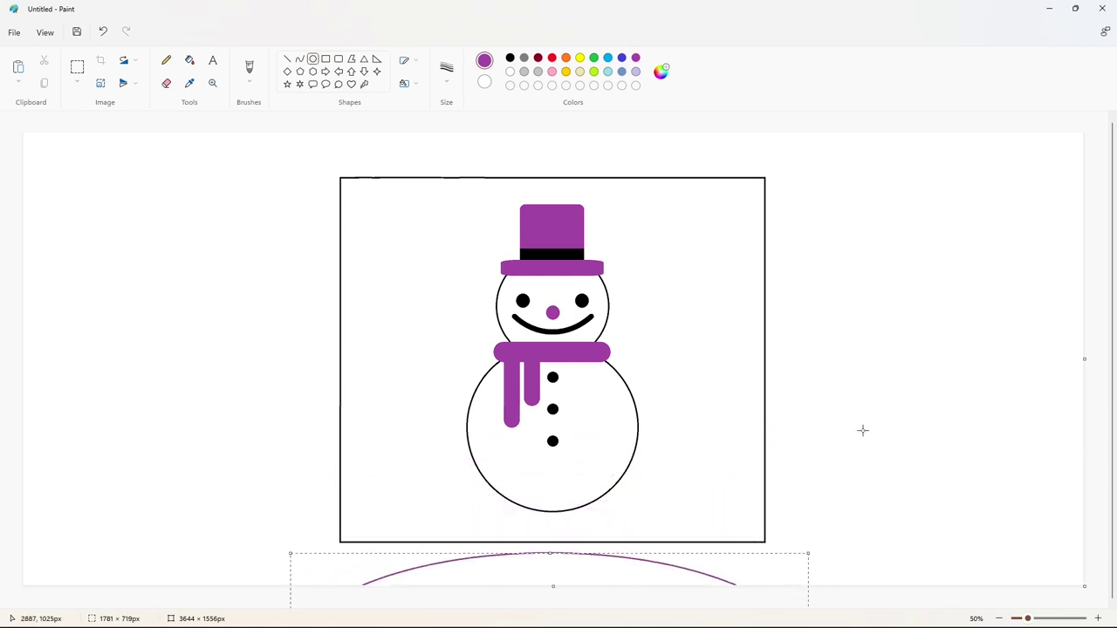
key(Right)
key(Right)
key(Right)
key(Right)
key(Up)
key(Up)
key(Up)
key(Up)
key(Up)
key(Up)
key(Up)
key(Up)
key(Up)
key(Up)
key(Up)
key(Up)
key(Up)
key(Up)
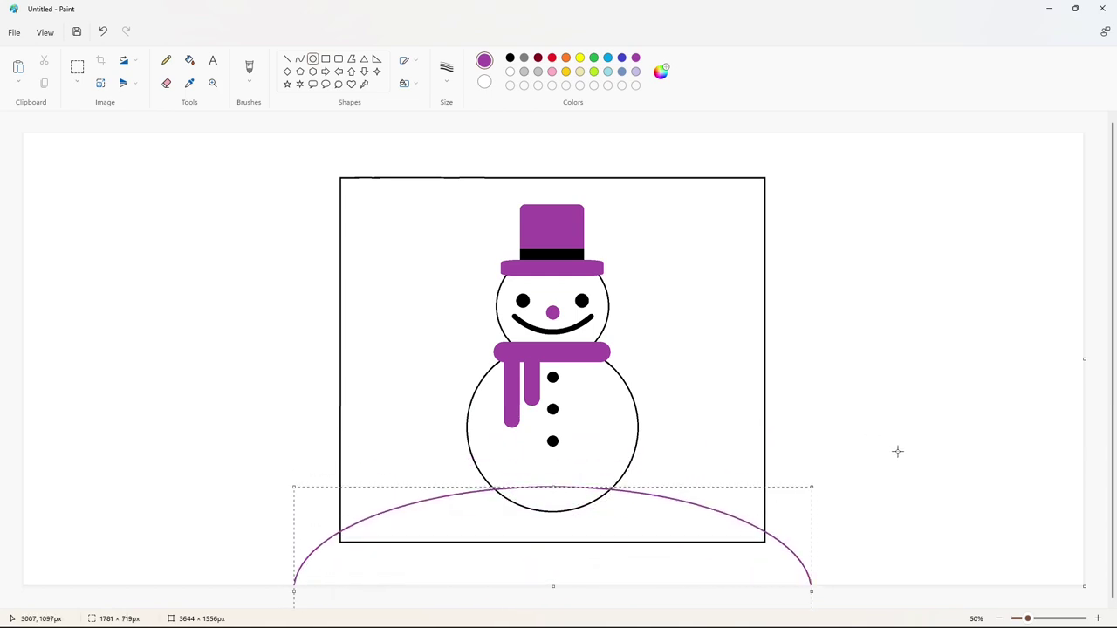
click(898, 451)
Draw a red ellipse outline without fill near the base of the snowman and narrow it to about 479 × 45 px.
scroll(626, 566, up, 1)
scroll(625, 567, down, 3)
drag(523, 604, 569, 604)
click(288, 59)
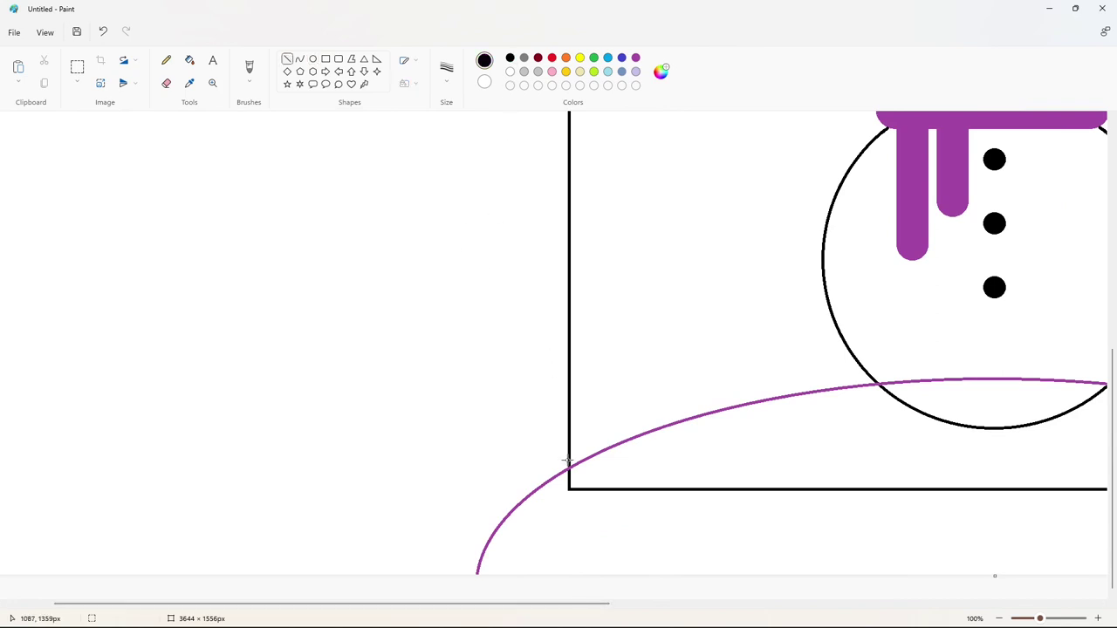
scroll(609, 402, right, 5)
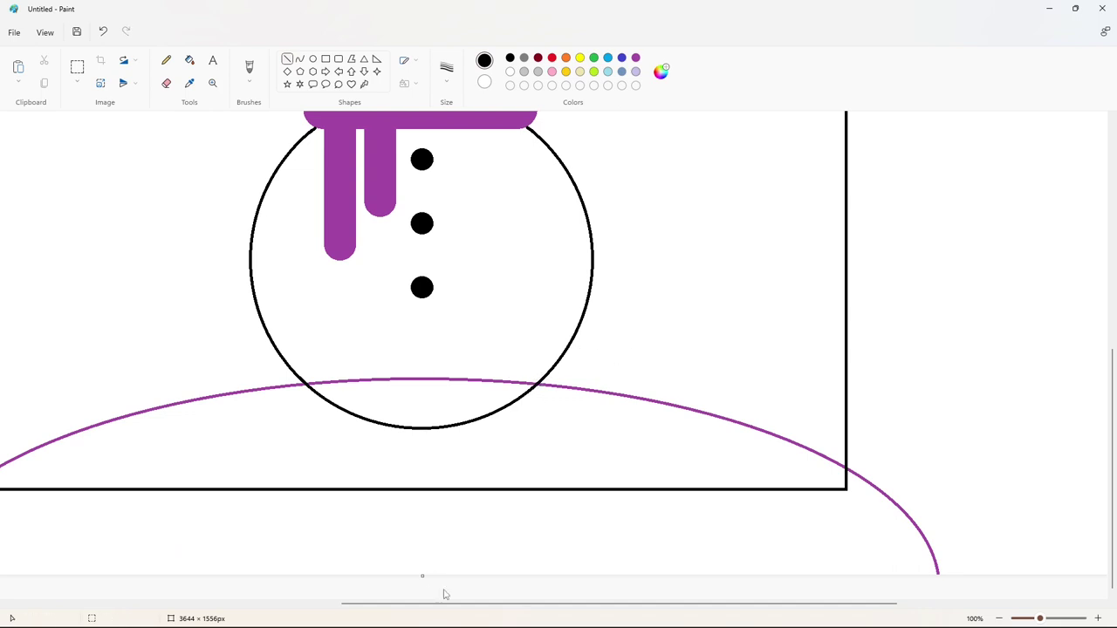
scroll(443, 594, left, 1)
click(313, 60)
mouse_move(403, 421)
mouse_down()
mouse_move(641, 482)
mouse_move(744, 459)
mouse_up()
drag(591, 441, 513, 422)
drag(323, 420, 386, 420)
Centre the red ellipse horizontally under the snowman and place it across the lowest part of the body.
drag(487, 417, 466, 553)
key(Left)
key(Left)
key(Up)
key(Up)
key(Up)
key(Up)
key(Up)
key(Up)
key(Up)
key(Up)
key(Up)
key(Up)
key(Up)
key(Up)
key(Up)
key(Up)
key(Up)
key(Up)
key(Up)
key(Up)
key(Up)
key(Up)
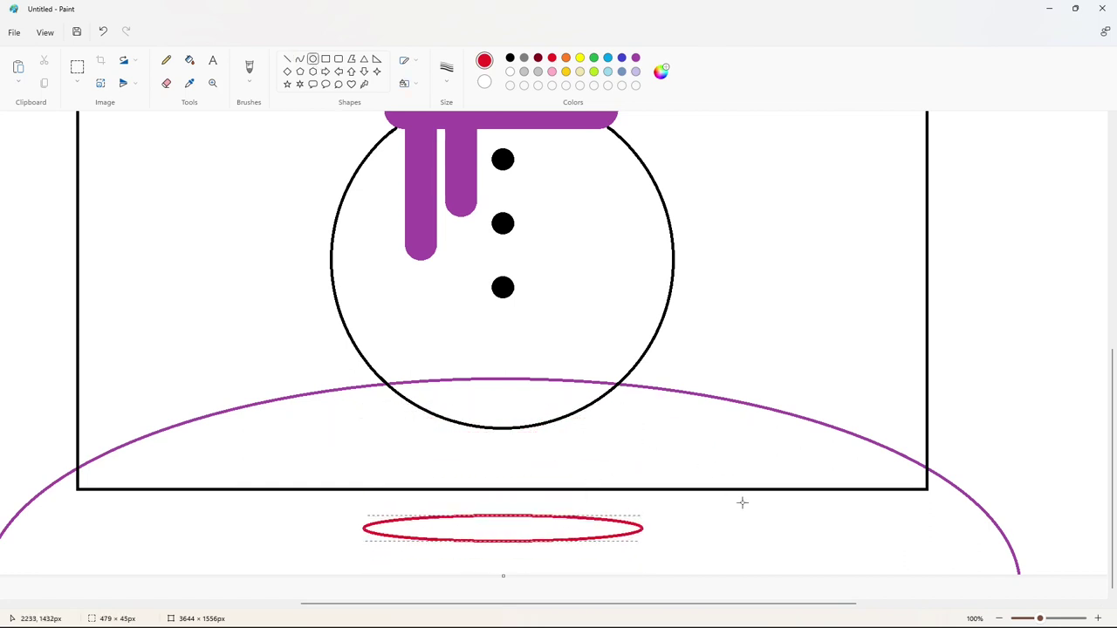
click(742, 521)
Fill the purple arc segments outside both sides of the frame with white to remove them.
click(190, 61)
click(510, 72)
click(65, 475)
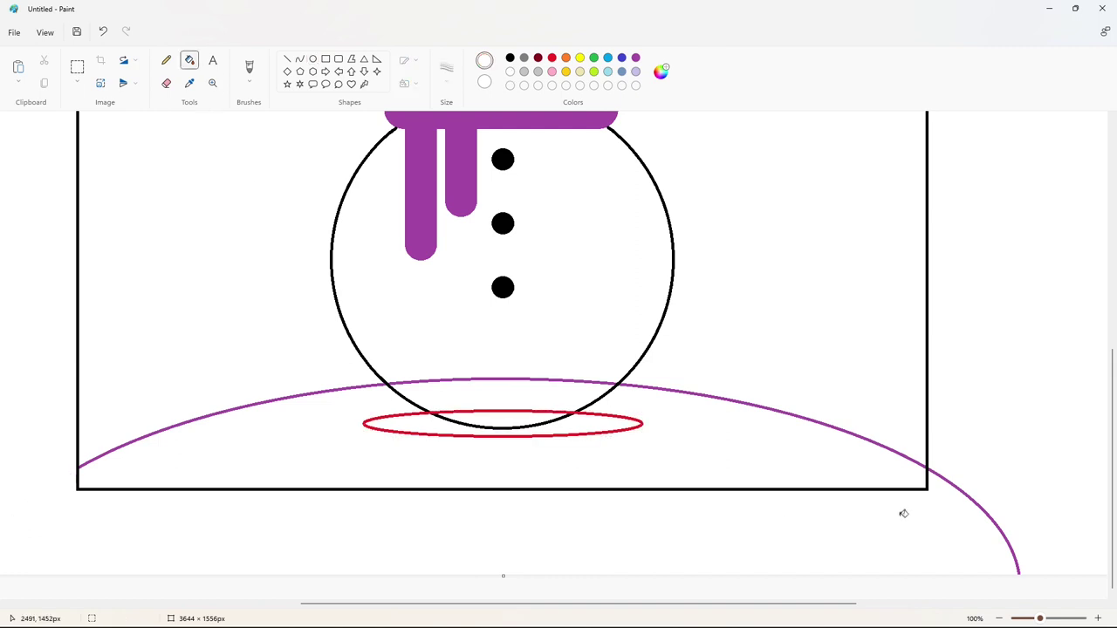
click(974, 495)
click(635, 58)
click(696, 437)
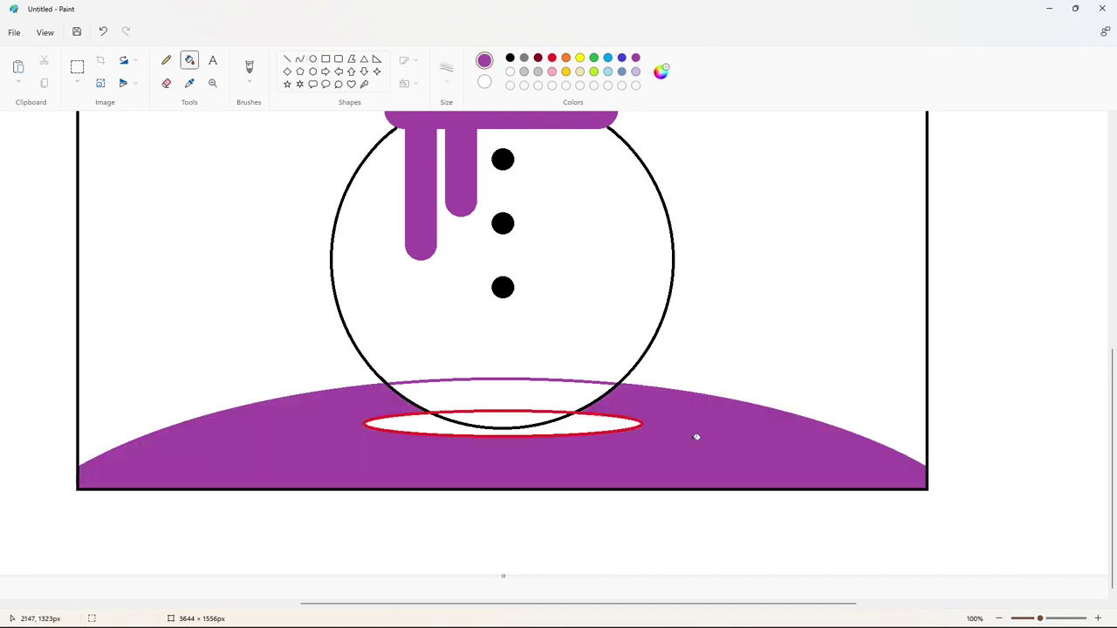
key(ctrl+z)
Redraw the black body outline with short straight lines at both points where the red ellipse crosses it.
click(1098, 618)
drag(489, 604, 593, 604)
scroll(447, 330, down, 3)
click(287, 59)
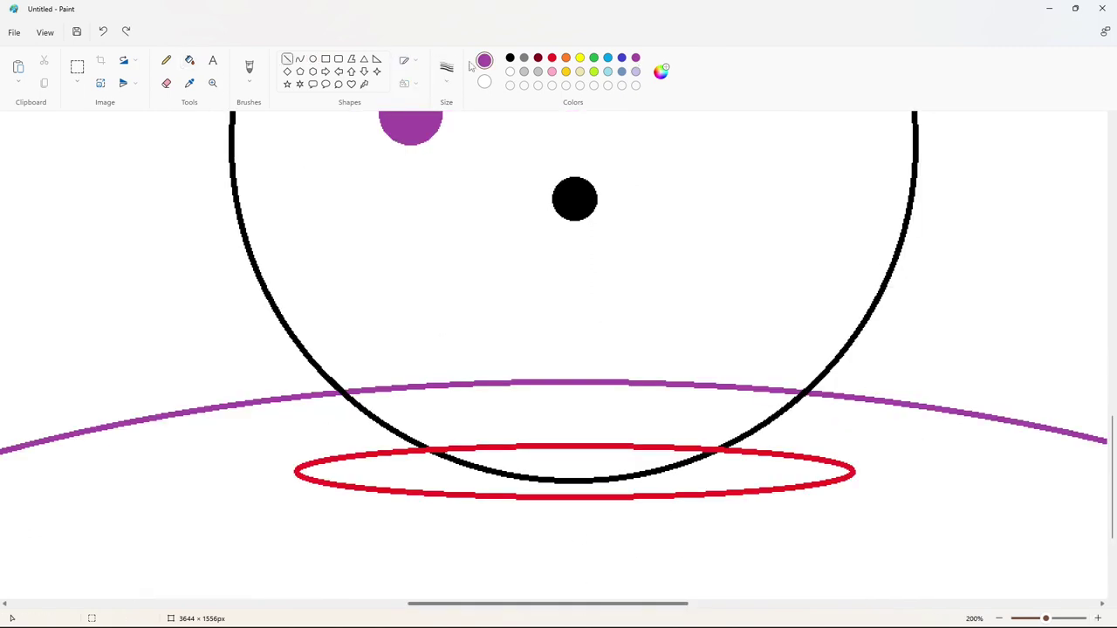
click(510, 58)
drag(418, 447, 437, 452)
drag(701, 458, 722, 448)
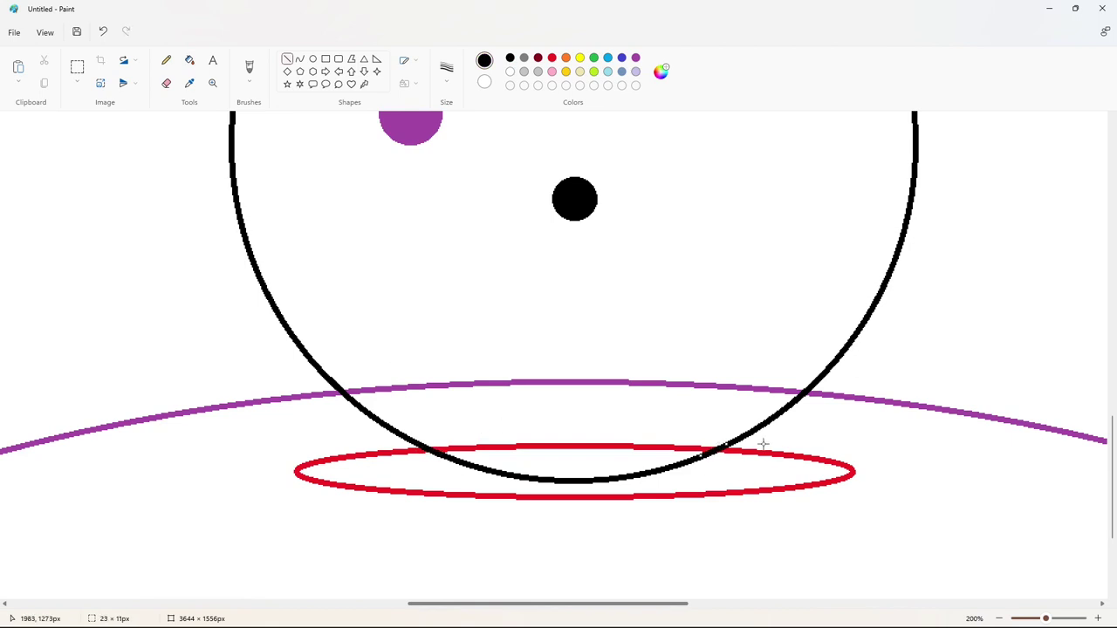
Fill the part of the ellipse outside the body with red and clear the coloured arcs inside the body with white.
click(189, 60)
click(552, 58)
click(424, 461)
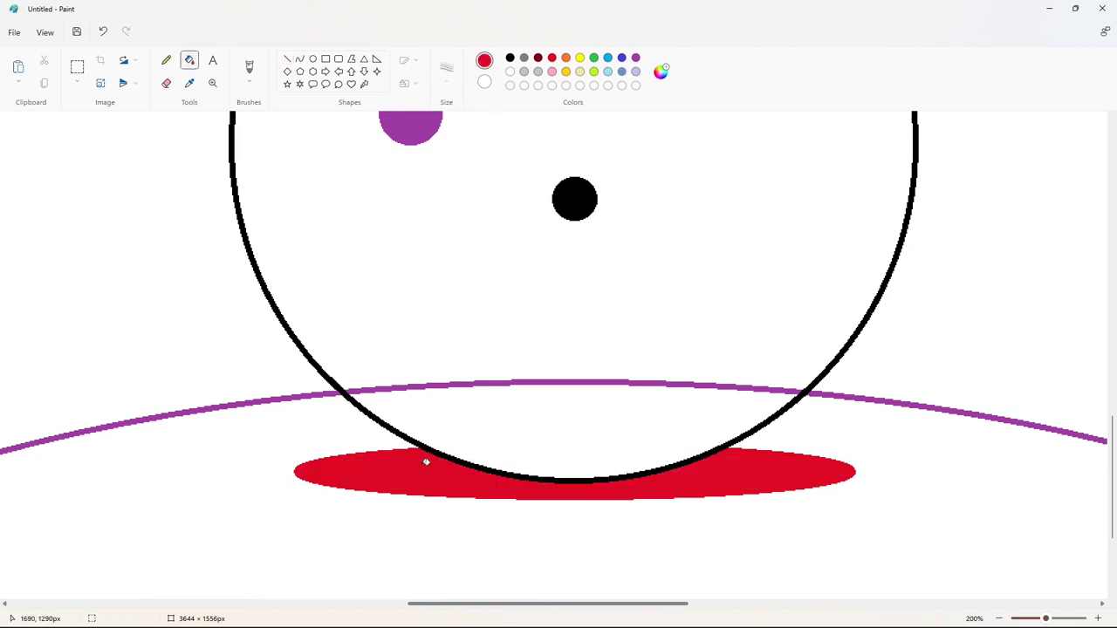
click(510, 71)
click(563, 382)
Fill the curved ground inside the frame with purple.
click(635, 57)
click(578, 522)
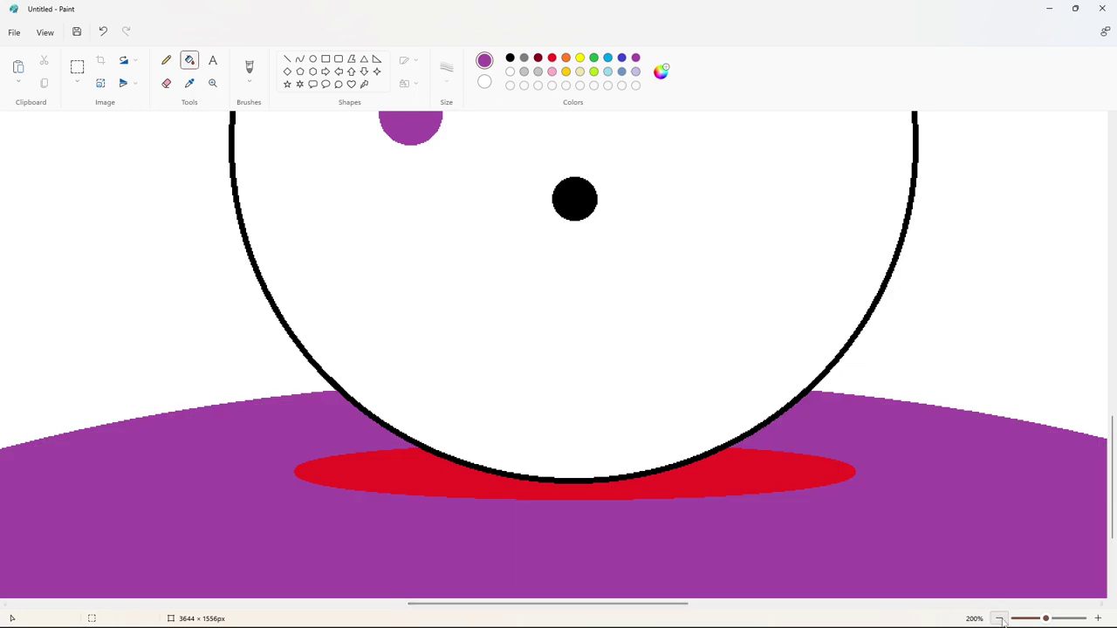
click(1000, 618)
click(999, 618)
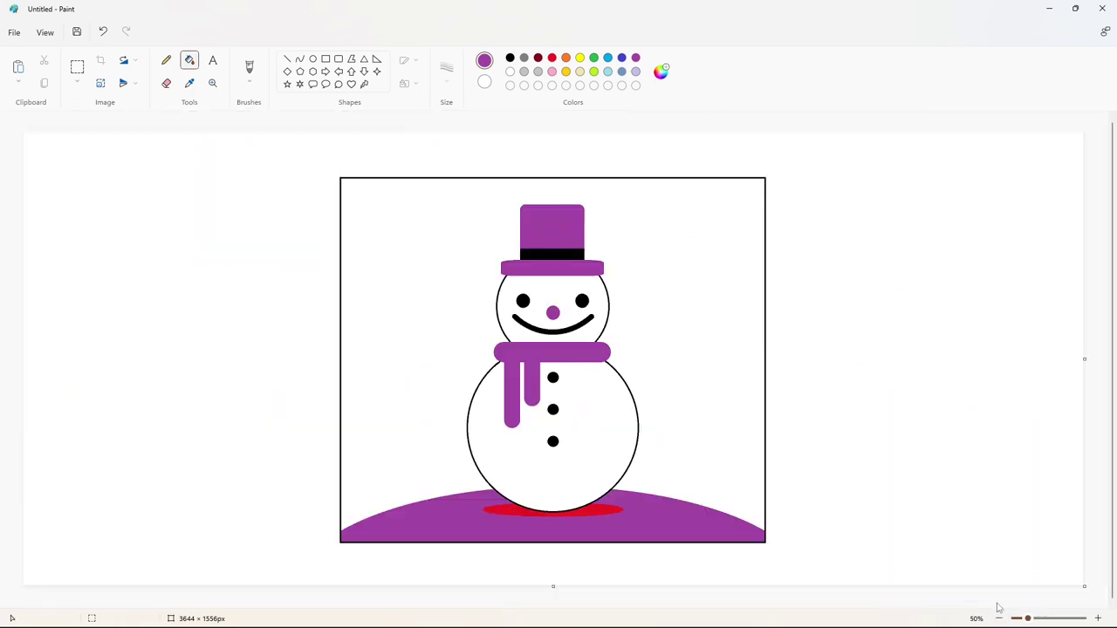
Fill the background behind the snowman and the black frame outline with orange.
click(1098, 618)
drag(502, 604, 793, 603)
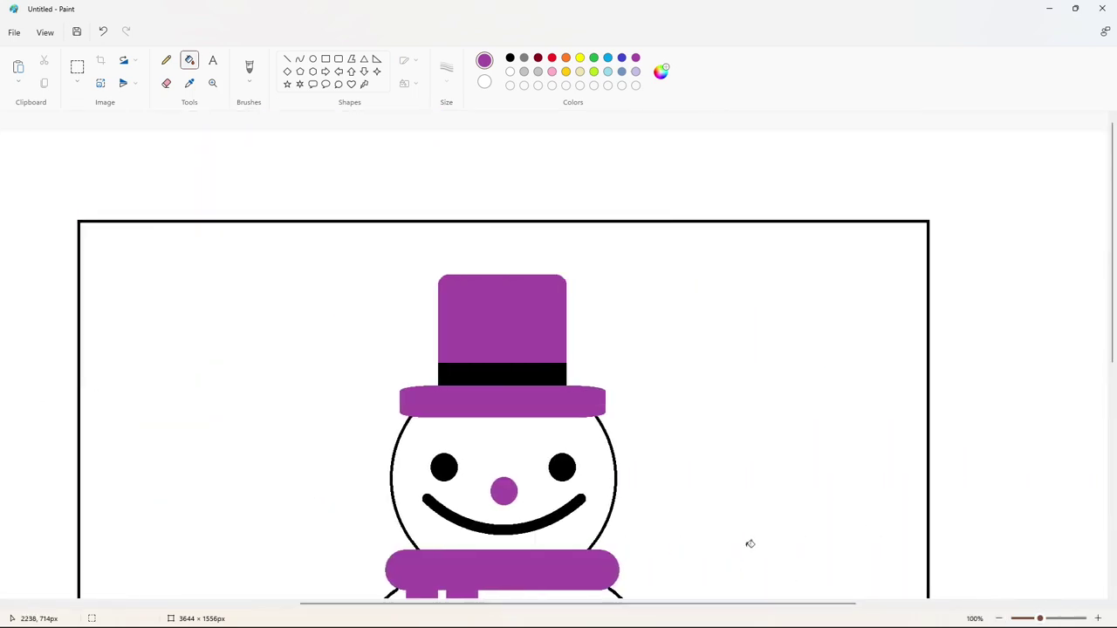
scroll(750, 543, down, 2)
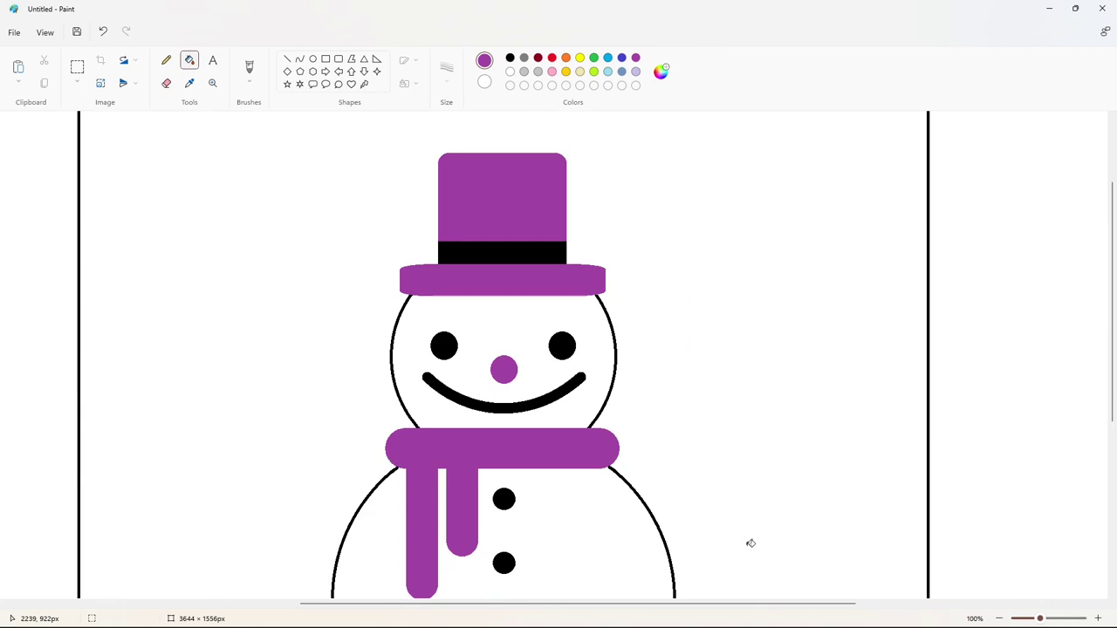
scroll(930, 580, down, 1)
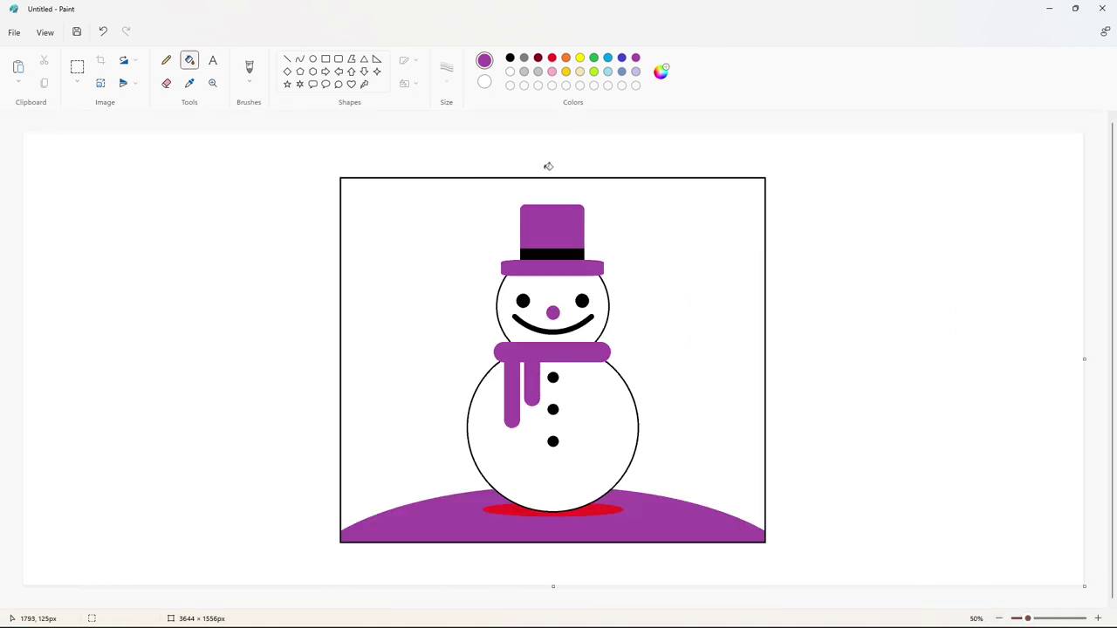
click(566, 58)
click(643, 307)
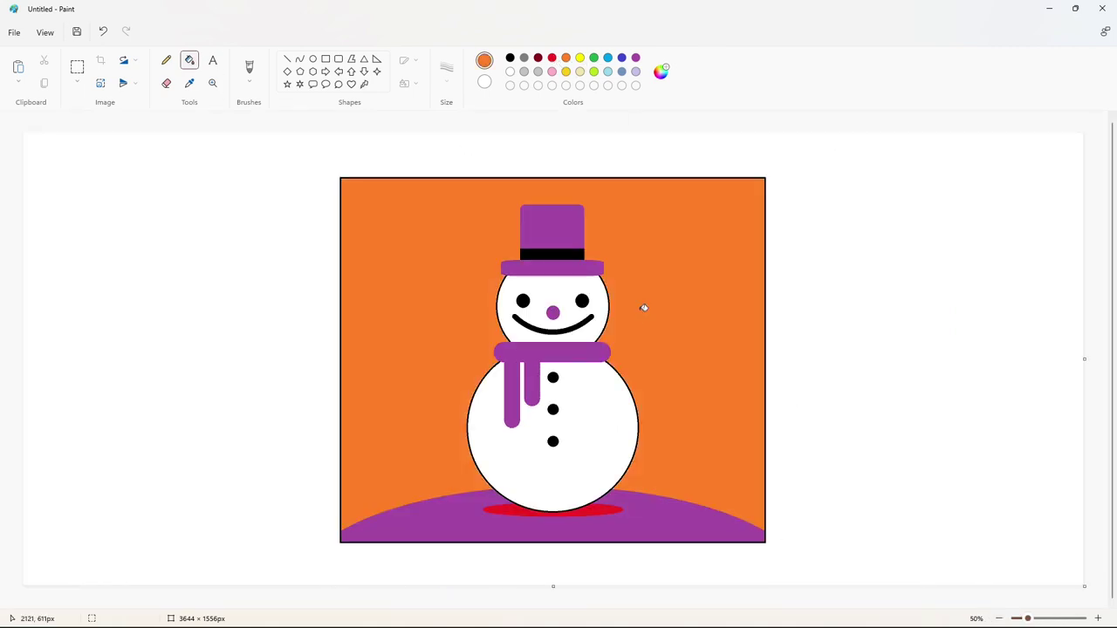
click(766, 374)
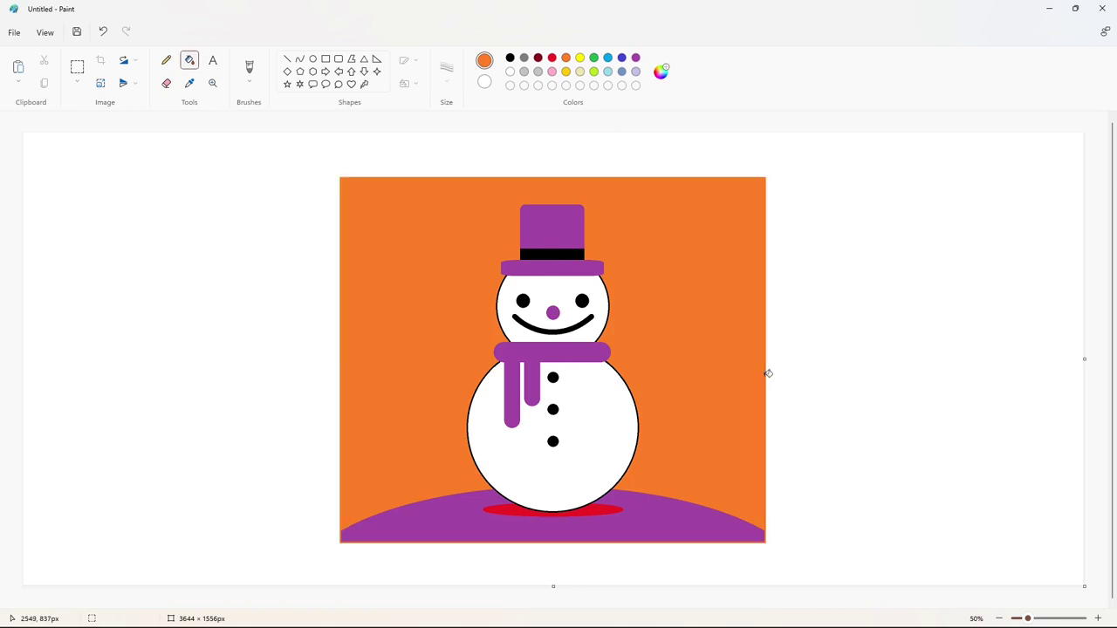
Draw a short purple line that extends the ground's upper edge across the orange border on the picture's left side.
click(1098, 619)
scroll(556, 547, down, 5)
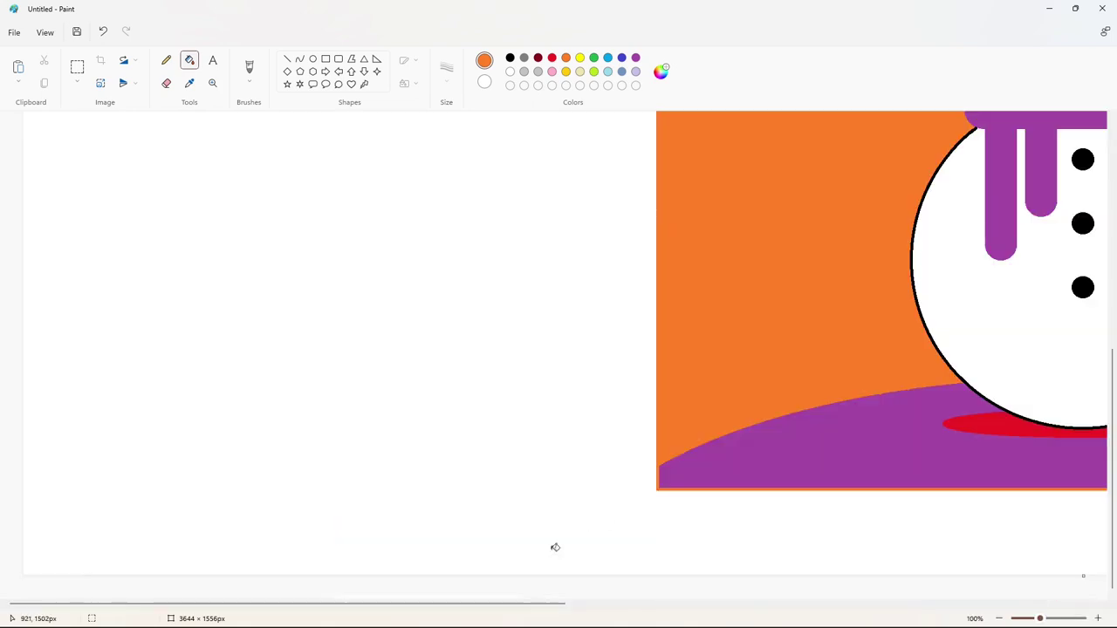
drag(541, 604, 658, 604)
click(1098, 618)
scroll(559, 541, down, 5)
drag(393, 608, 552, 608)
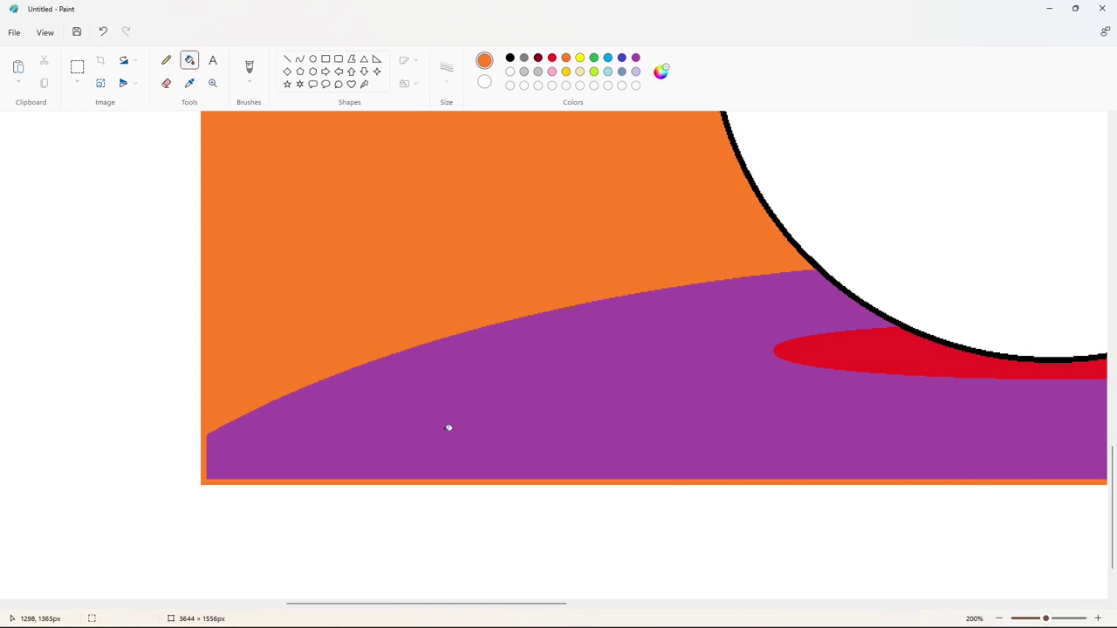
click(287, 58)
click(636, 58)
drag(206, 437, 193, 446)
click(167, 474)
key(ctrl+z)
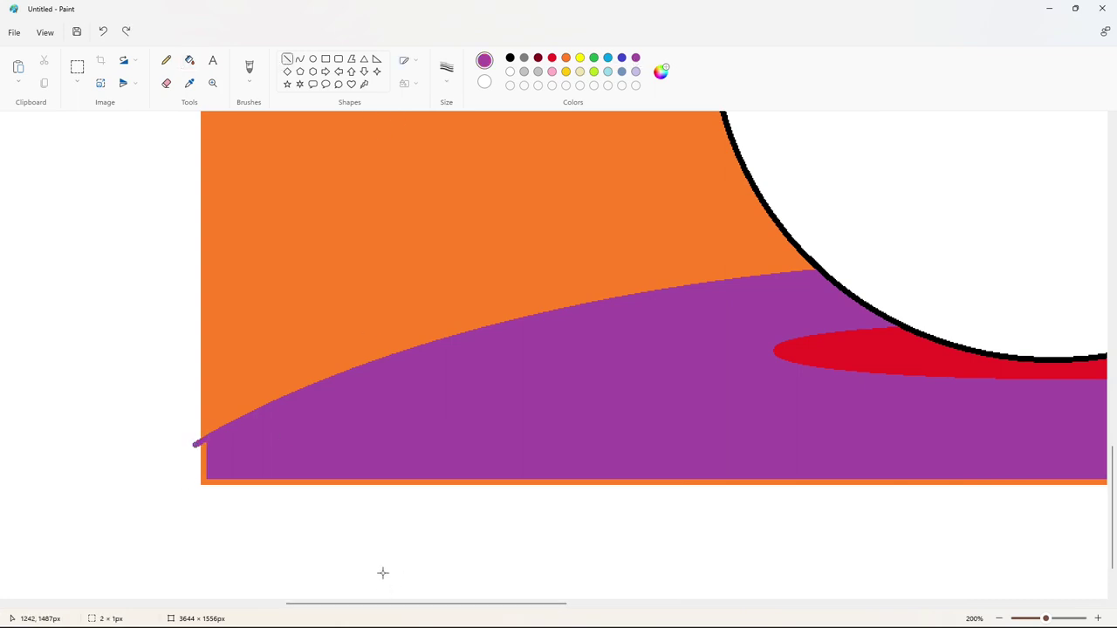
Extend the ground's edge across the right border with a purple line and fill the orange border around the ground purple.
drag(382, 604, 703, 604)
drag(624, 436, 640, 443)
click(189, 59)
click(631, 471)
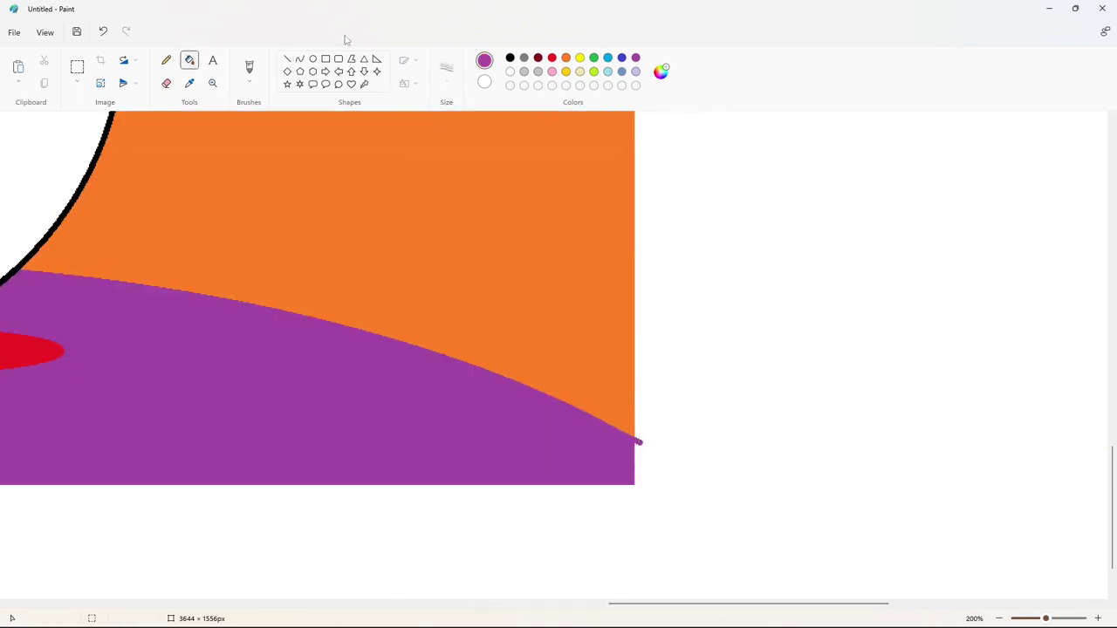
Erase the purple line ends that stick out beyond both sides of the picture.
click(166, 83)
scroll(414, 584, left, 10)
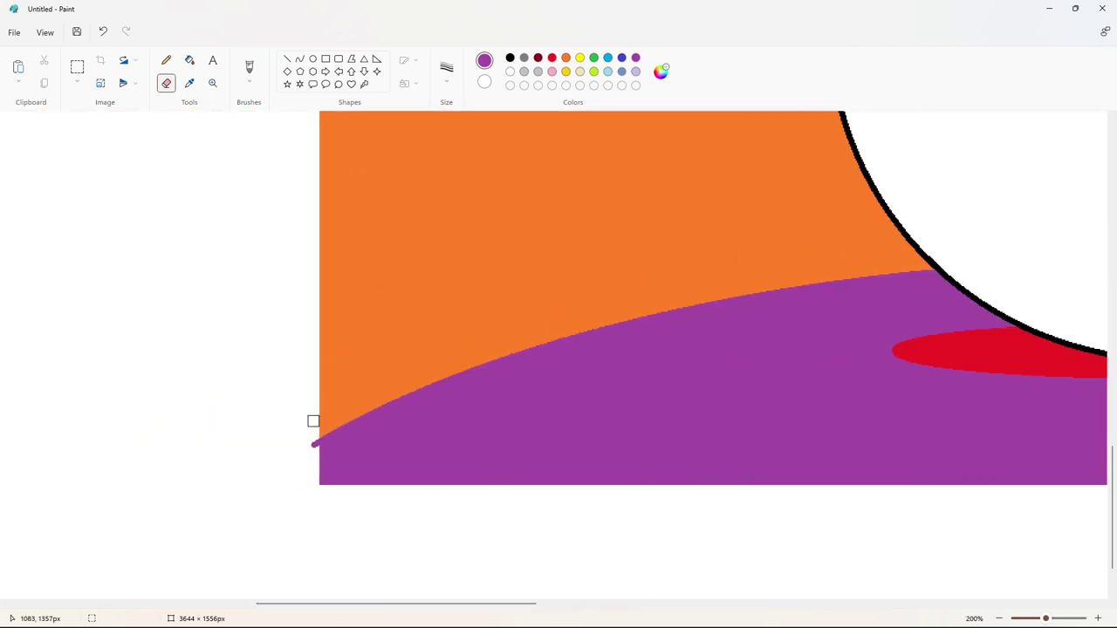
scroll(980, 593, down, 3)
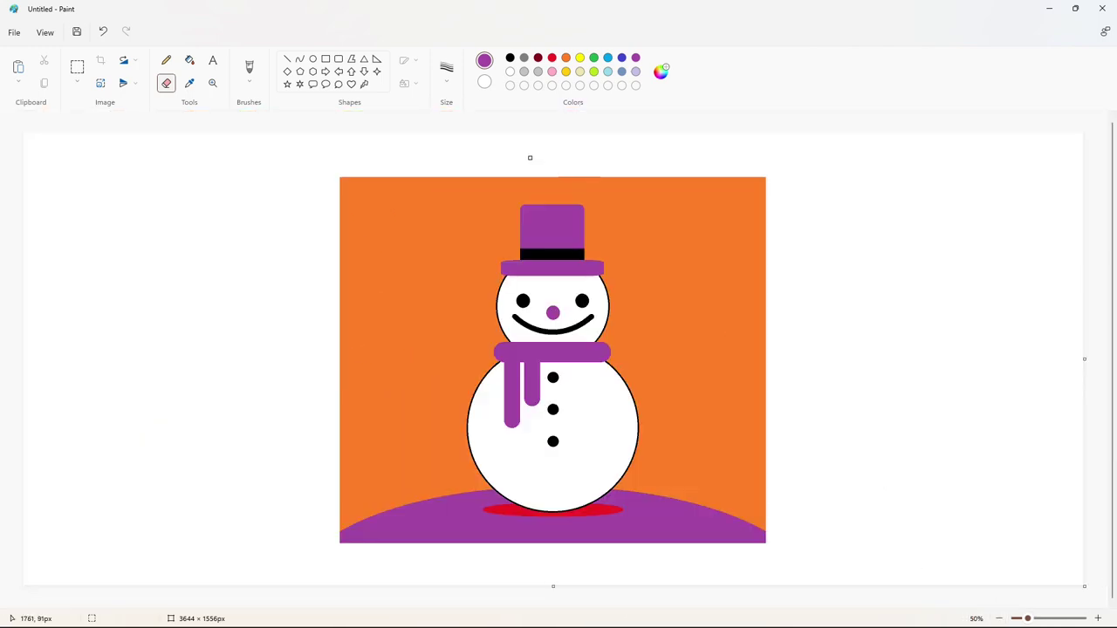
click(551, 58)
click(189, 59)
click(1098, 618)
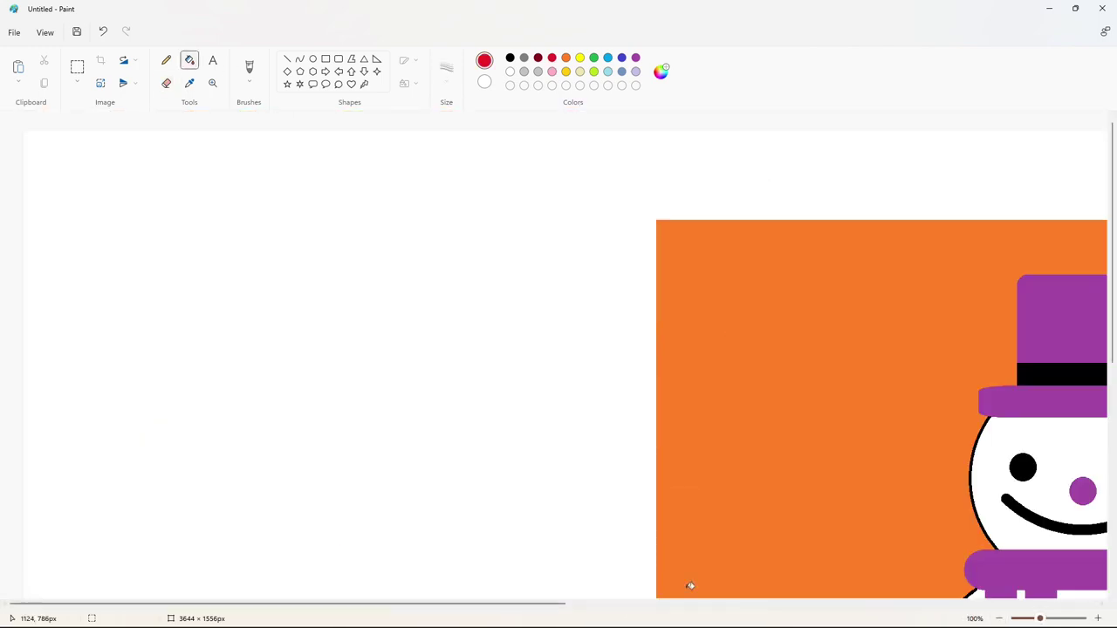
click(999, 618)
Scatter small and larger white pencil dots across the orange background as snowflakes.
click(165, 59)
click(446, 67)
click(447, 180)
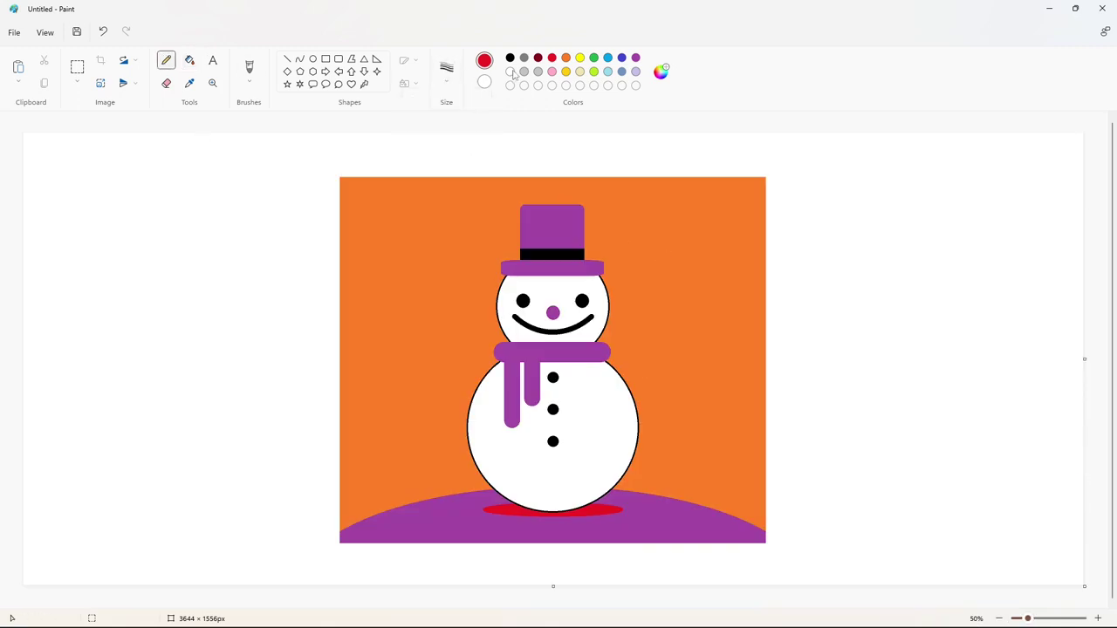
click(511, 72)
click(689, 258)
key(ctrl+z)
click(641, 184)
click(645, 442)
click(759, 388)
Fill the orange background around the snowflakes with light turquoise.
click(608, 70)
click(190, 60)
click(415, 245)
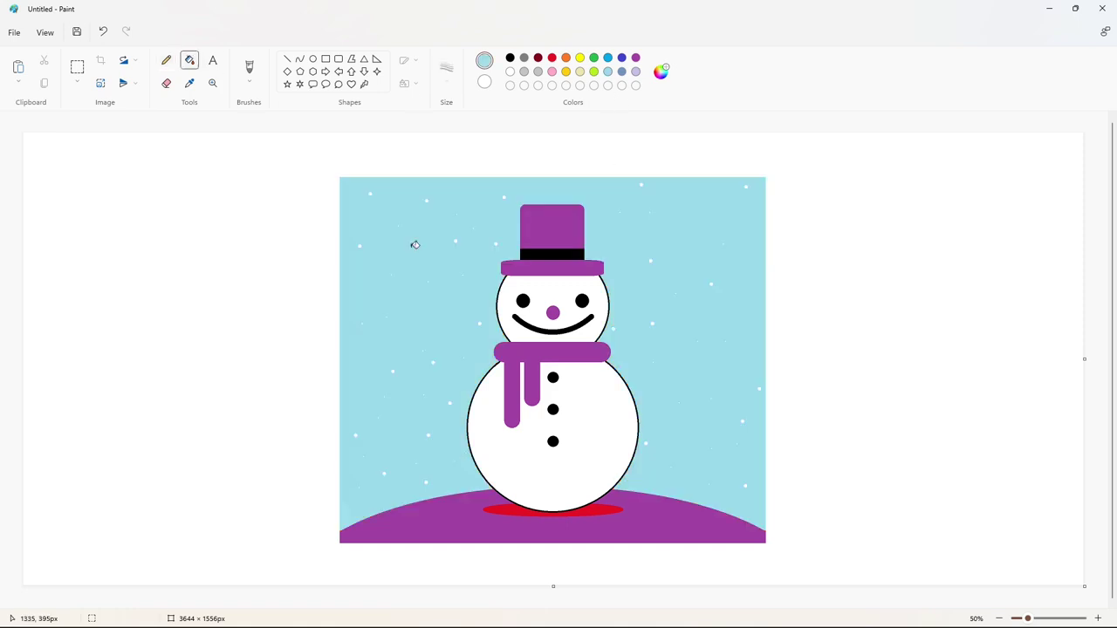
Recolour the scarf red and the shadow ellipse under the snowman light grey.
click(552, 58)
click(560, 353)
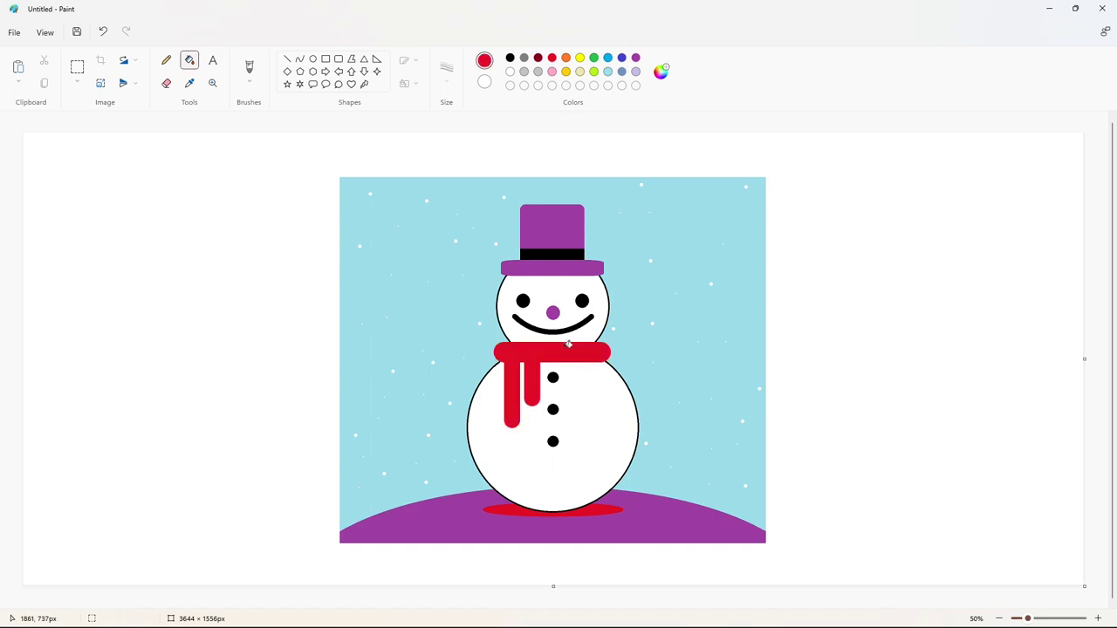
click(538, 85)
click(616, 506)
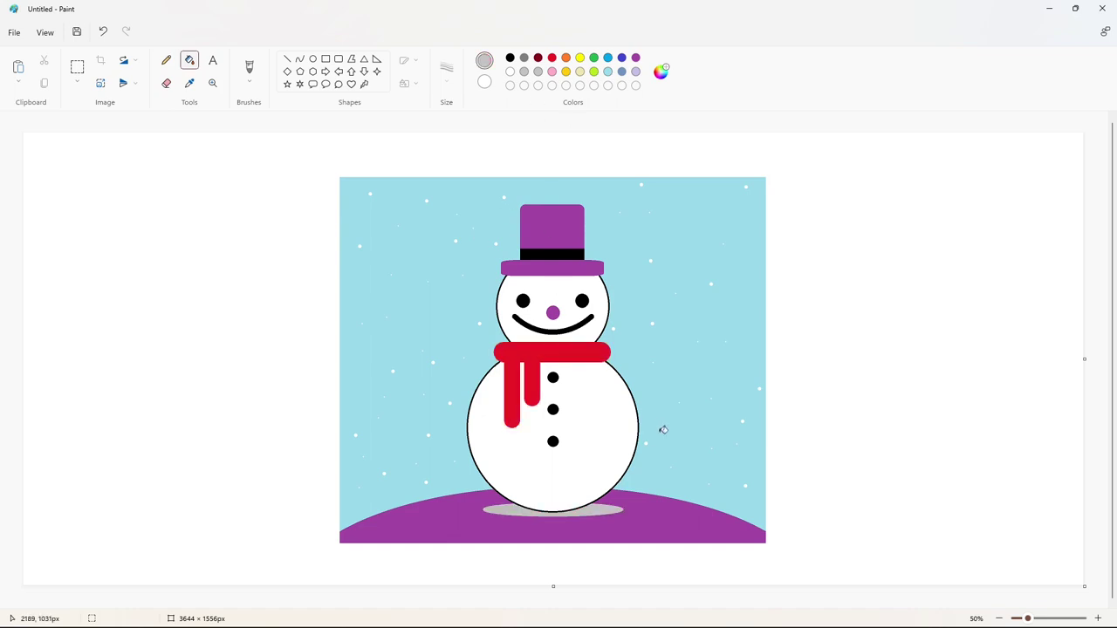
Fill the black outlines of the snowman's head and body and the purple ground with white.
click(1098, 618)
drag(514, 603, 727, 602)
scroll(694, 537, down, 2)
click(511, 73)
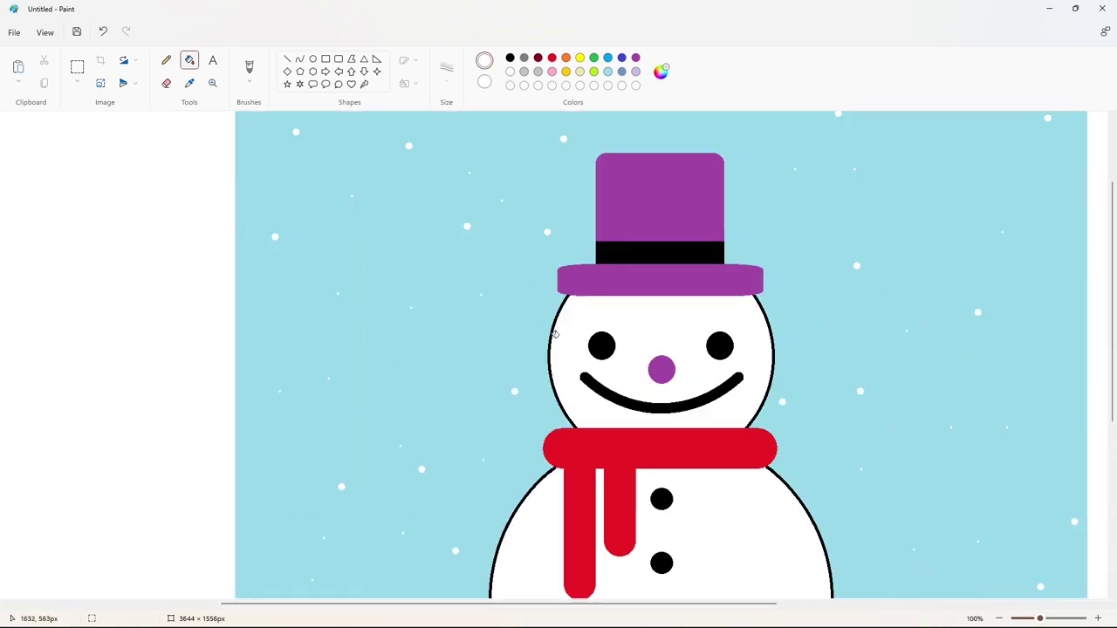
click(555, 334)
click(771, 346)
scroll(772, 346, down, 3)
click(495, 365)
click(929, 563)
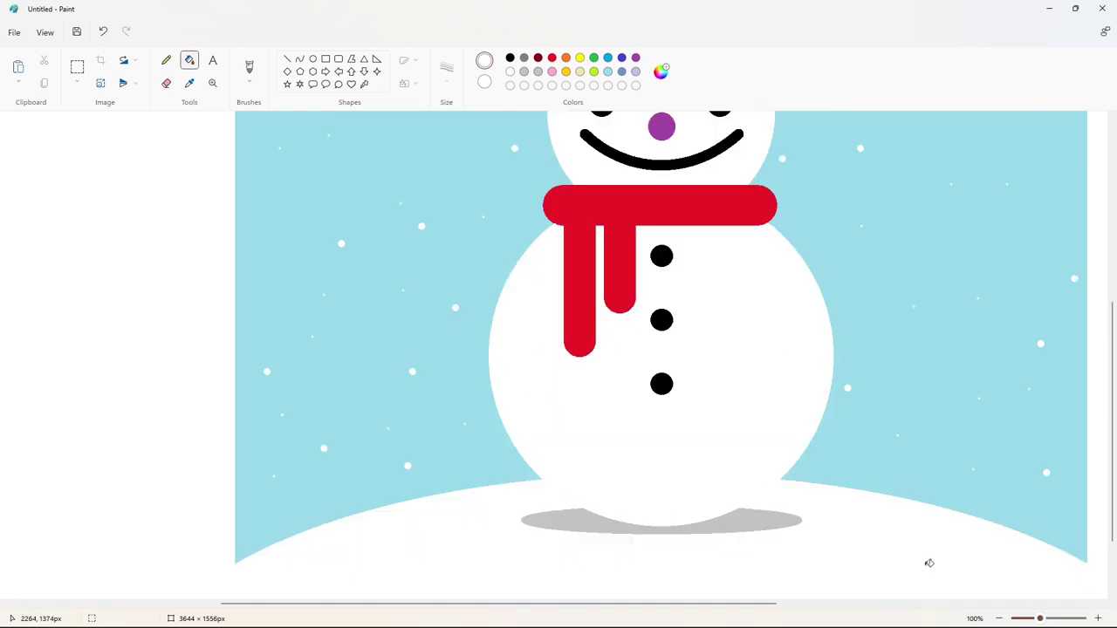
scroll(929, 563, up, 3)
click(1000, 618)
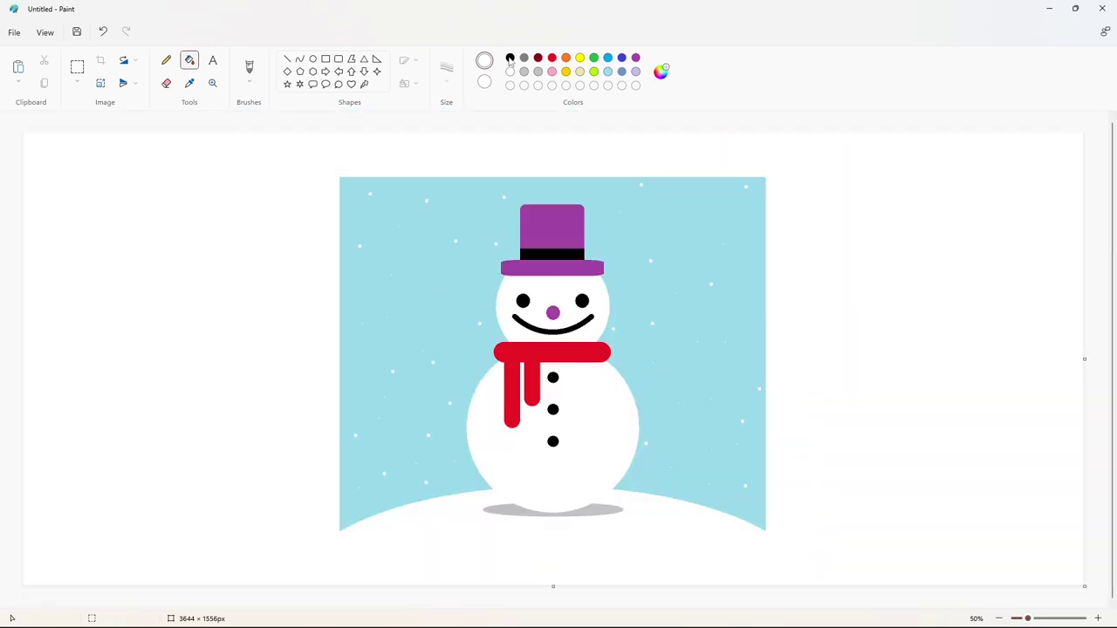
Recolour the snowman's nose and the hat band red.
click(552, 57)
click(553, 313)
click(553, 253)
Fill the crown and brim of the top hat with black.
click(511, 57)
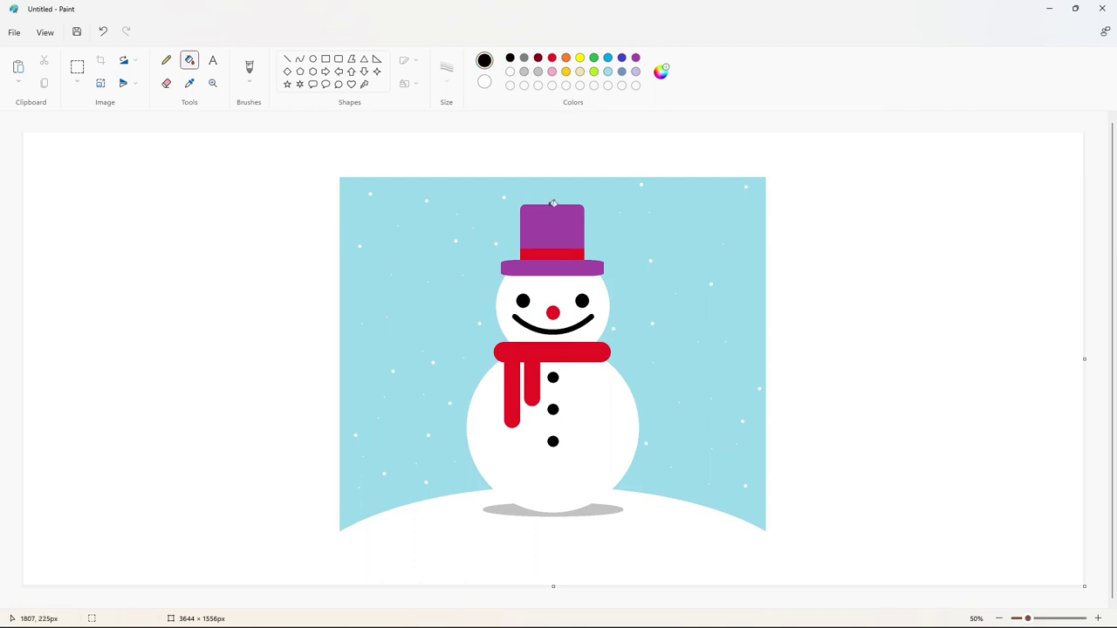
click(554, 207)
click(577, 269)
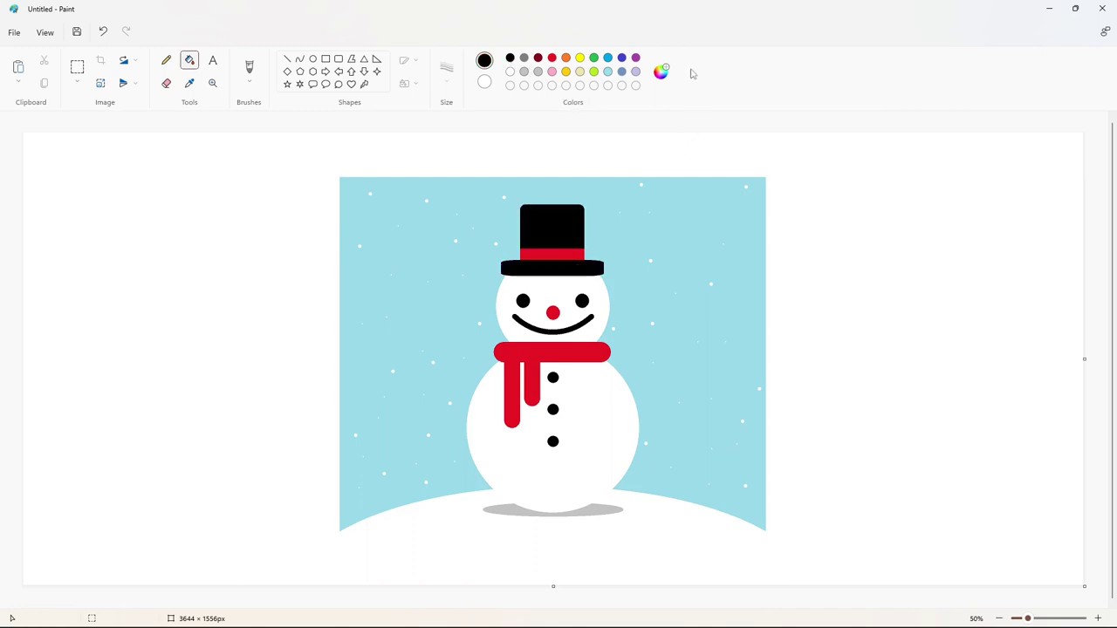